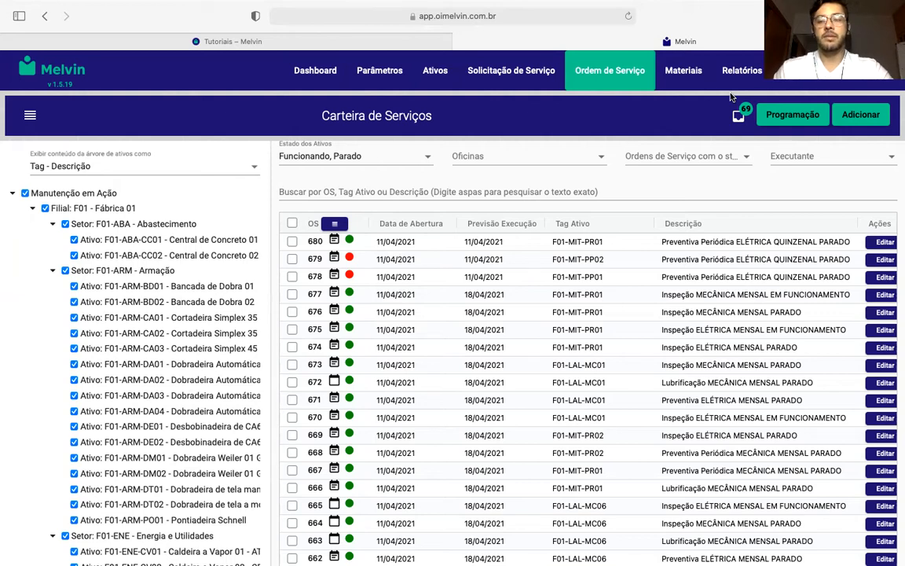
# - Start a new service order with the description "Retirar vazamento de óleo do Compressor"
pyautogui.click(612, 81)
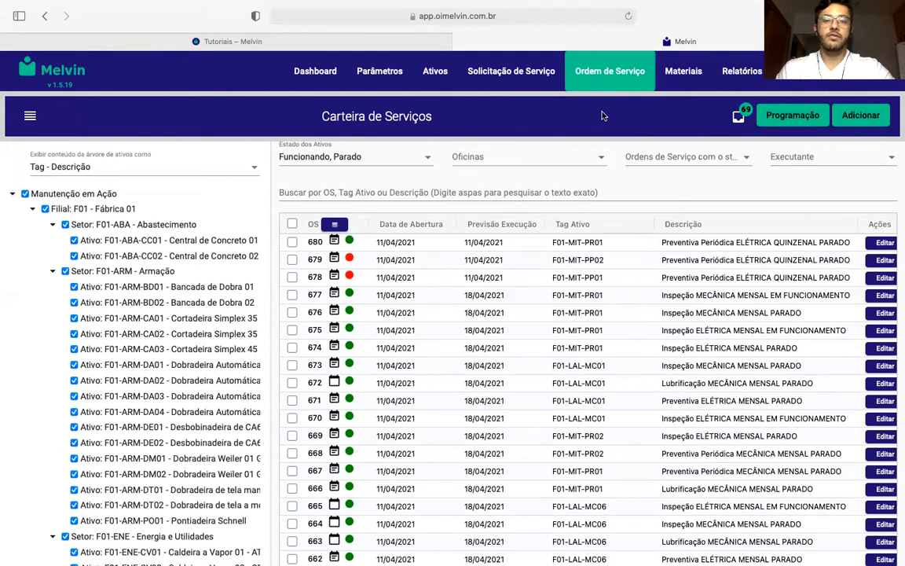
pyautogui.click(858, 116)
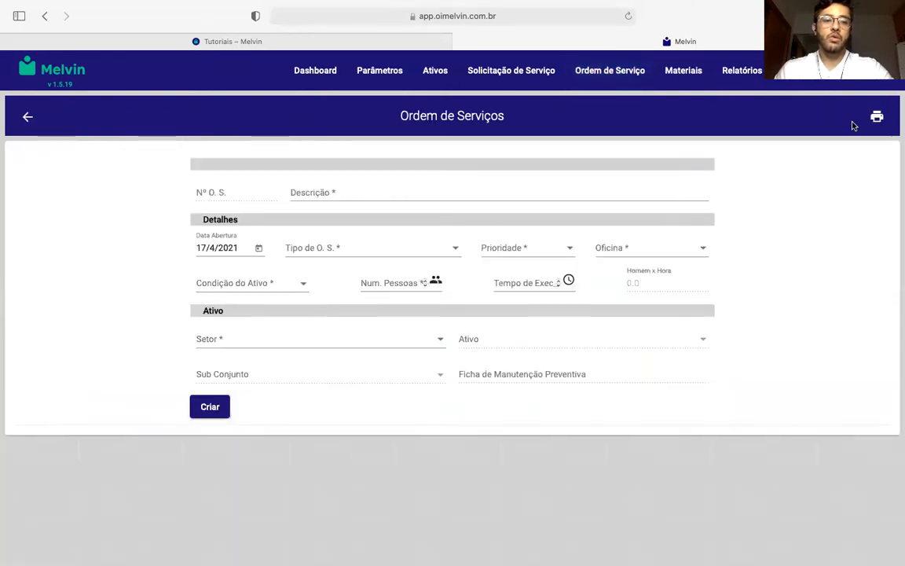
pyautogui.click(457, 188)
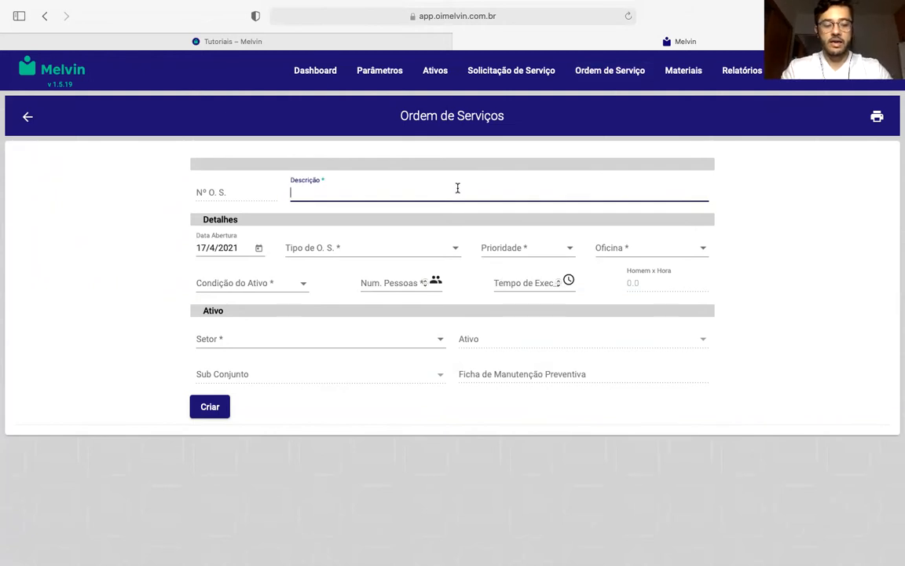
pyautogui.write('Reti')
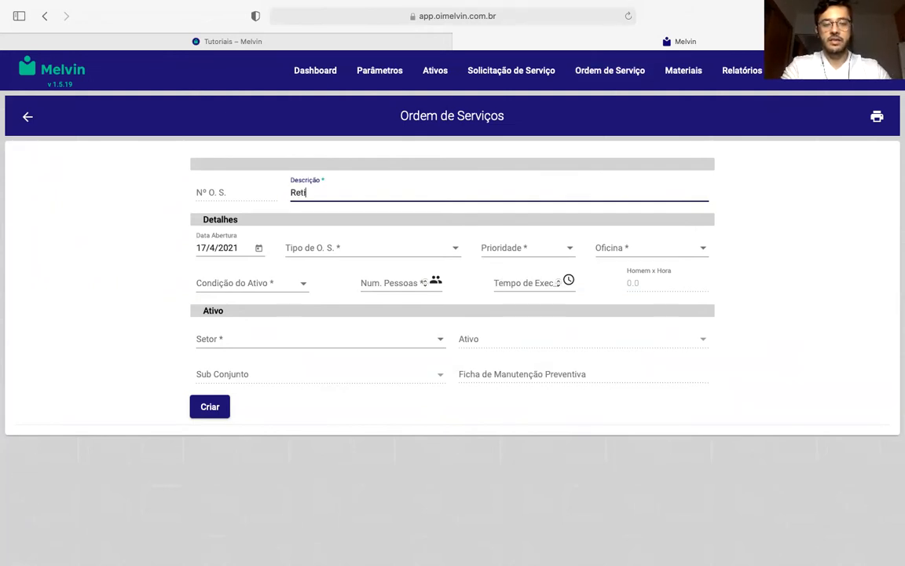
pyautogui.write('rar vazamento de ól')
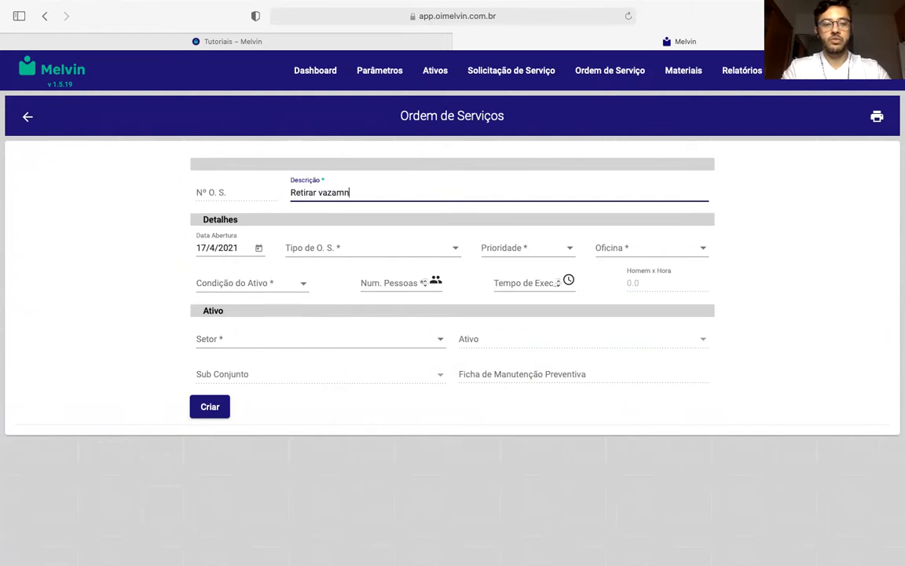
pyautogui.write('eo do ')
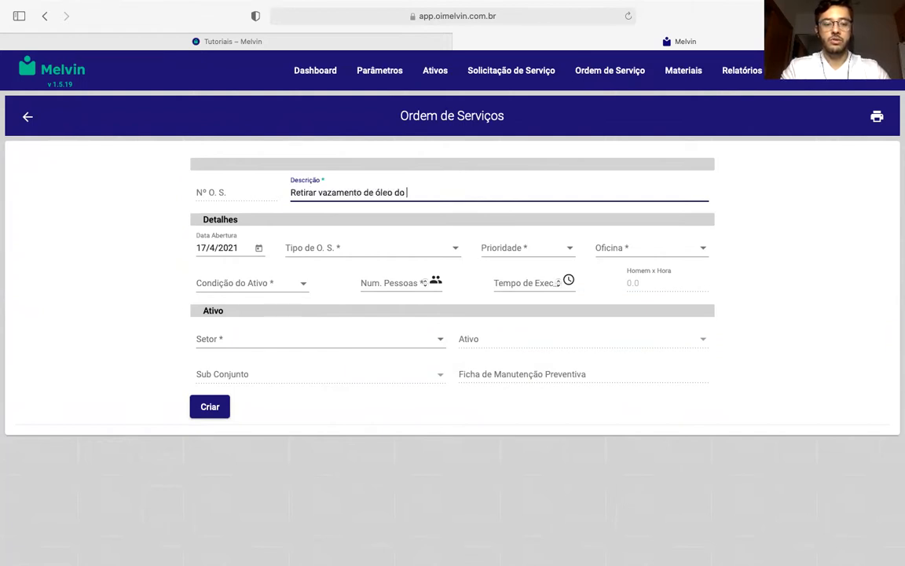
pyautogui.write('Compressor')
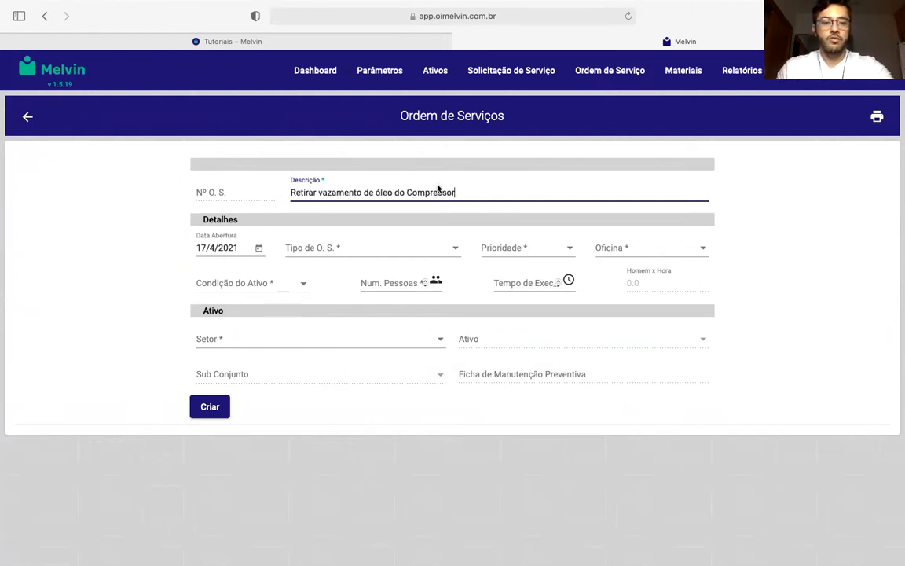
# - Set the order type to CORRETIVA, priority to ALTA, workshop to MECÂNICA and asset condition to PARADO
pyautogui.click(362, 250)
pyautogui.click(345, 274)
pyautogui.click(528, 245)
pyautogui.click(527, 335)
pyautogui.click(645, 248)
pyautogui.click(647, 299)
pyautogui.click(214, 280)
pyautogui.click(228, 283)
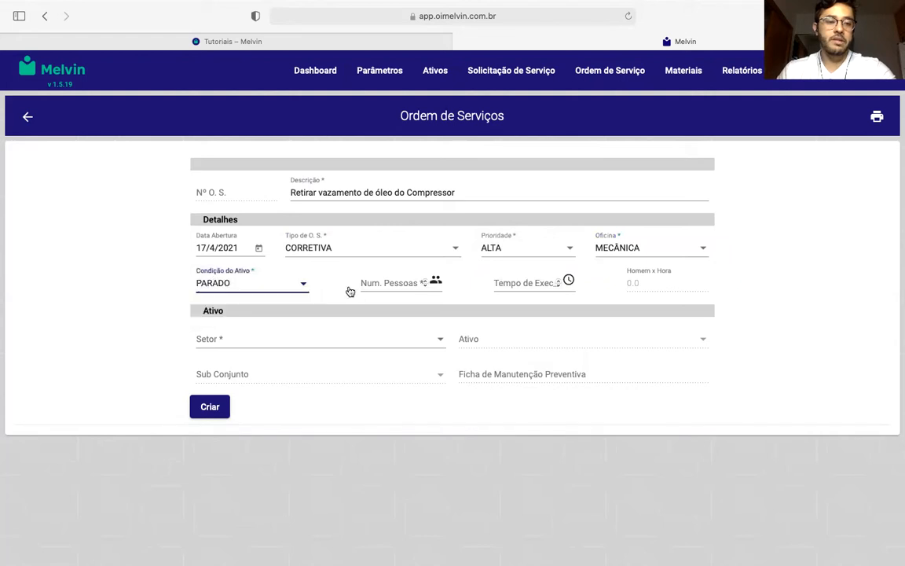
# - Set the number of people to 1 and the execution time to 2
pyautogui.click(385, 283)
pyautogui.write('1')
pyautogui.press('Tab')
pyautogui.write('2')
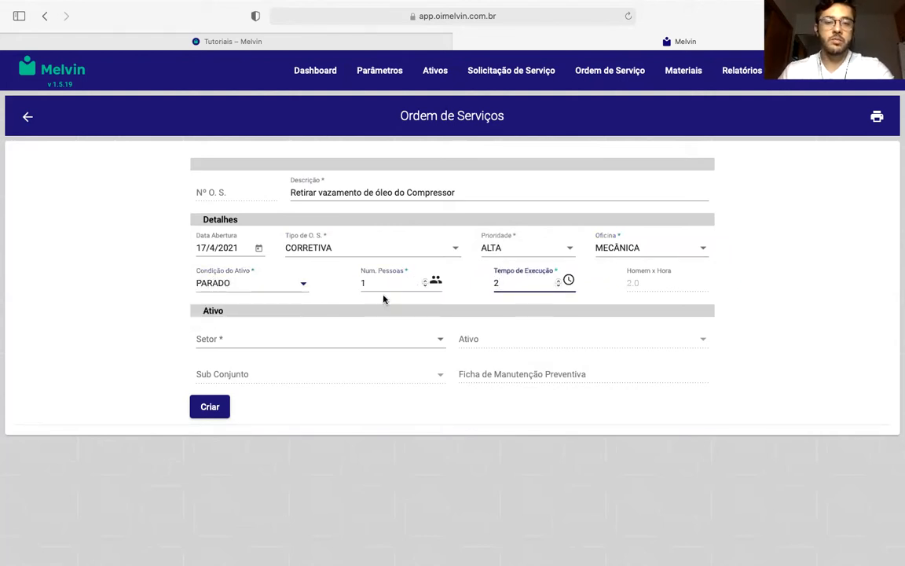
pyautogui.click(497, 306)
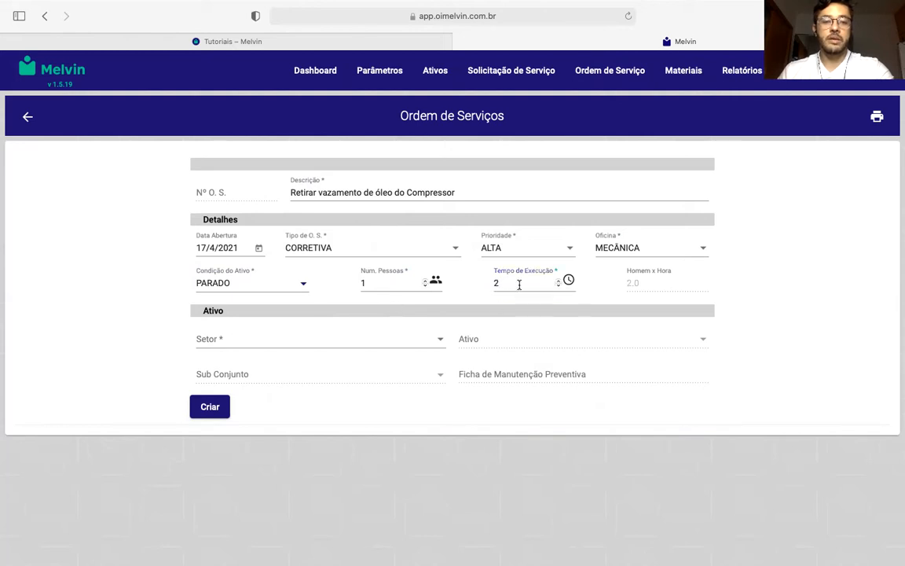
# - Try execution times of 2.5 and 0.75, and return the value to 2
pyautogui.click(517, 283)
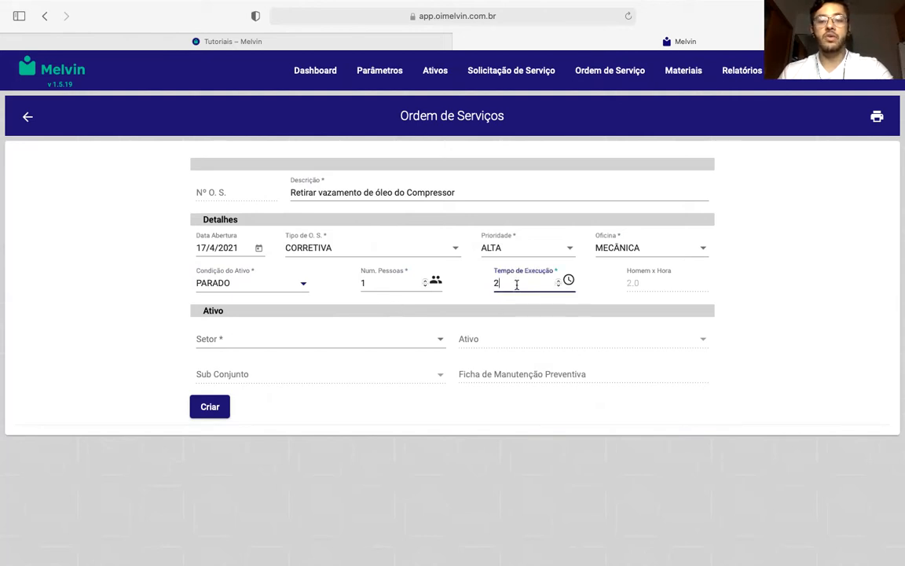
pyautogui.write('.5')
pyautogui.moveTo(524, 286); pyautogui.dragTo(470, 284)
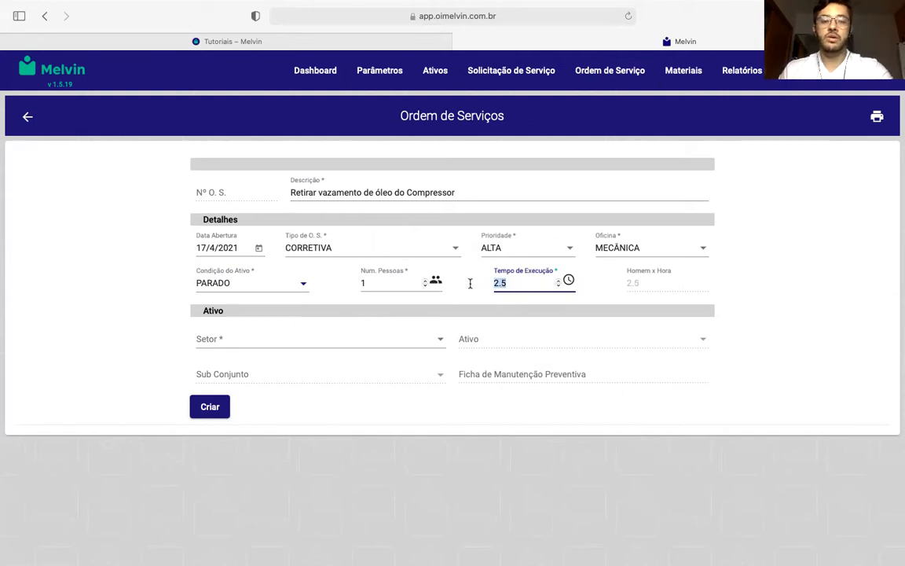
pyautogui.write('0.75')
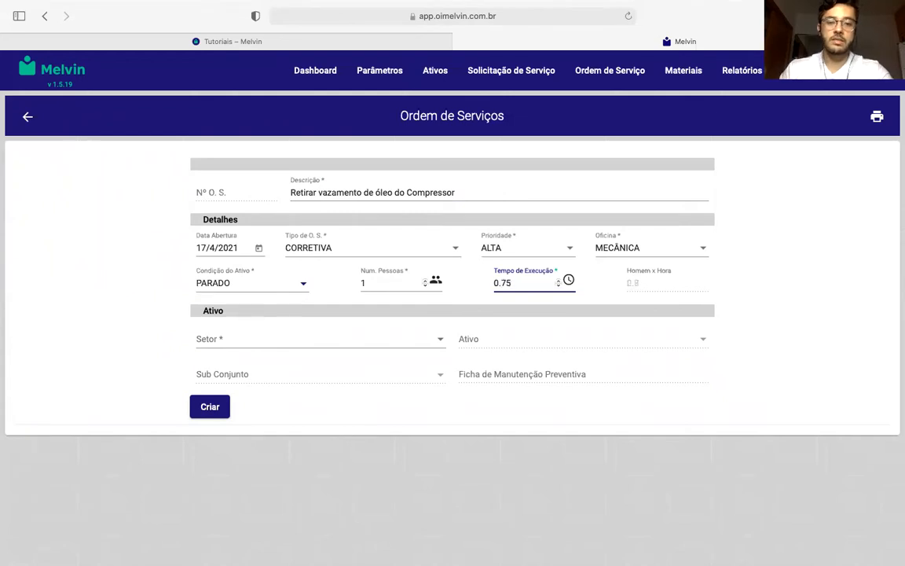
pyautogui.moveTo(532, 280); pyautogui.dragTo(453, 282)
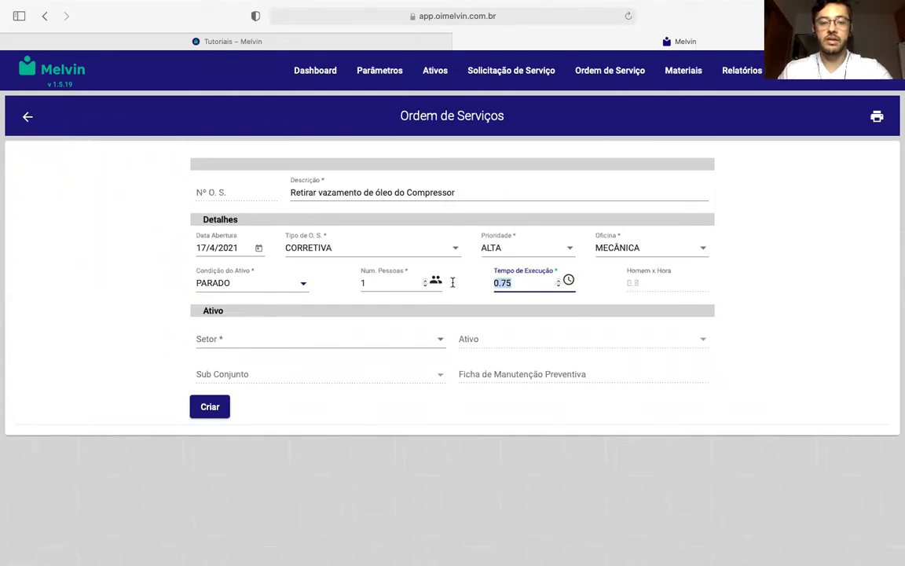
pyautogui.write('2')
pyautogui.click(395, 305)
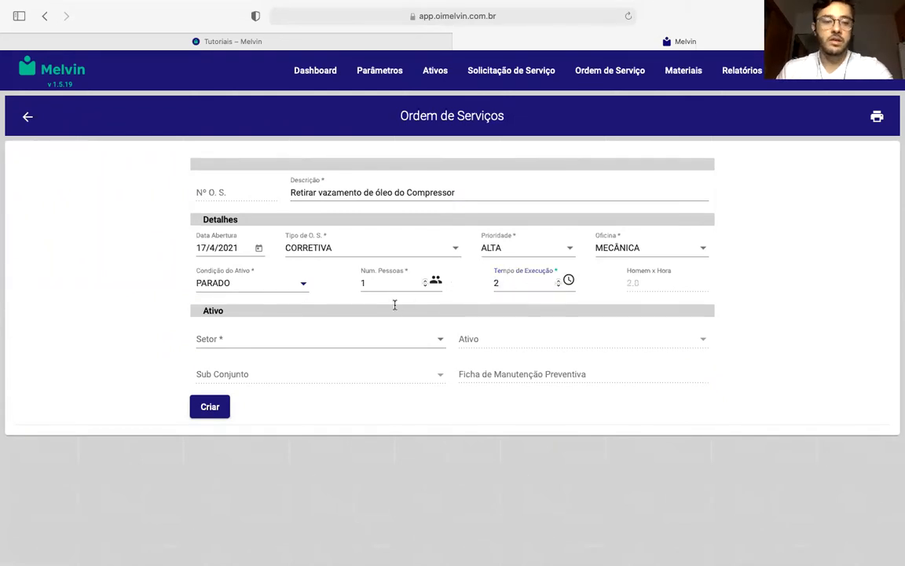
# - Assign the order to the sector "F01-ENE - Energia e Utilidades" and the asset "F01-ENE-GE02 - Gerador 440V"
pyautogui.click(360, 346)
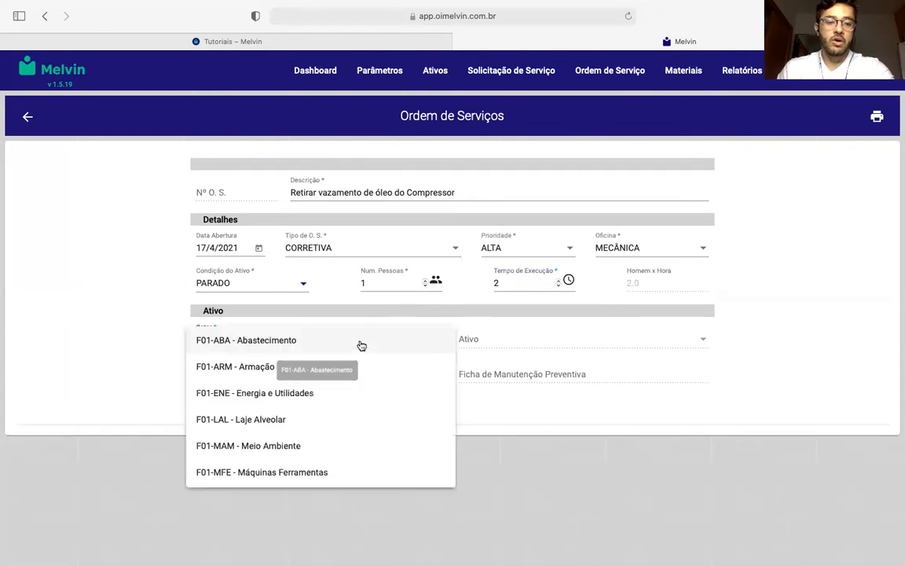
pyautogui.click(302, 394)
pyautogui.click(498, 341)
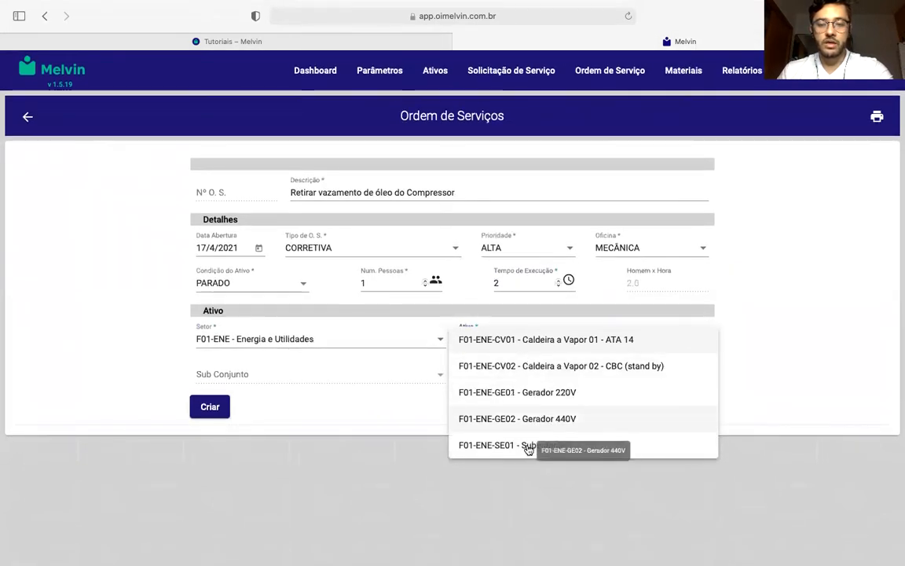
pyautogui.click(557, 419)
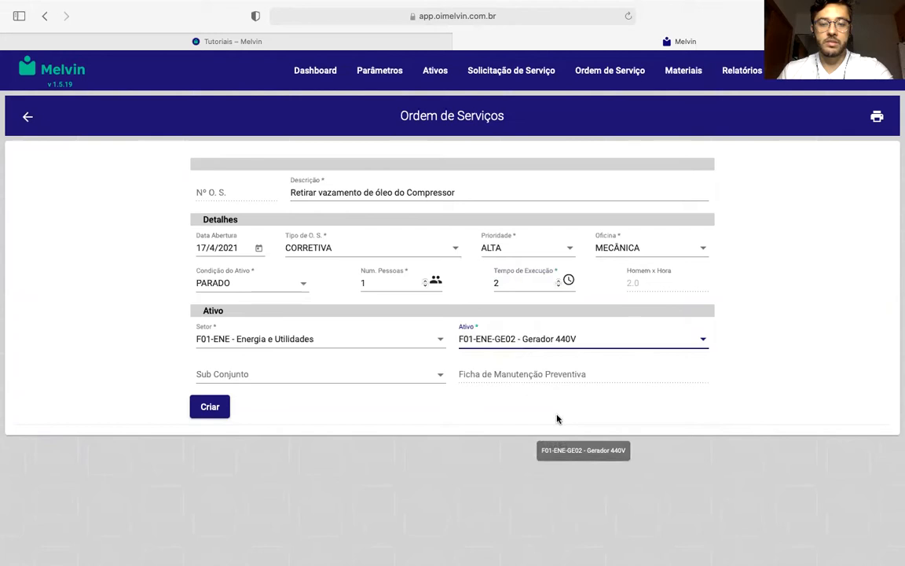
# - Correct the description to "Retirar vazamento de óleo do gerador" and create the service order without a subassembly
pyautogui.moveTo(407, 192); pyautogui.dragTo(519, 192)
pyautogui.write('gerador')
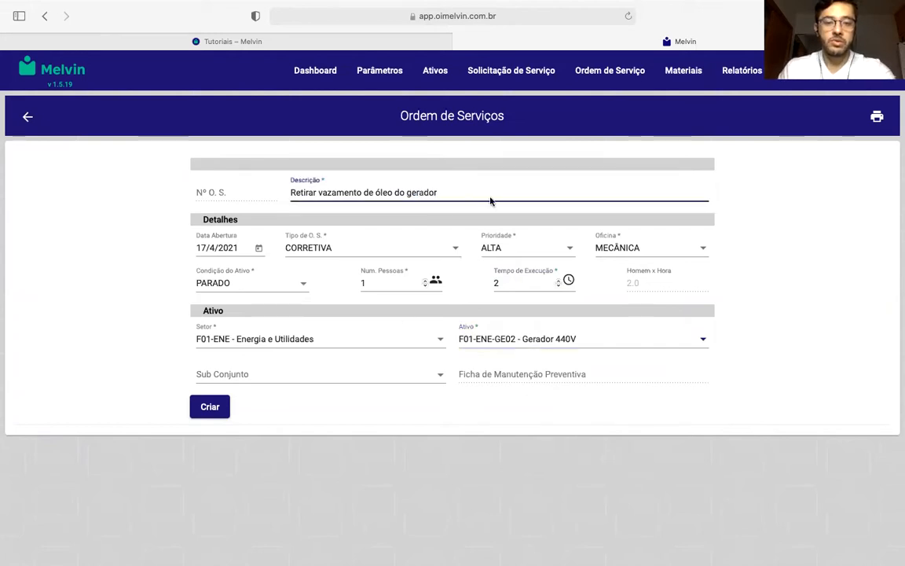
pyautogui.click(331, 374)
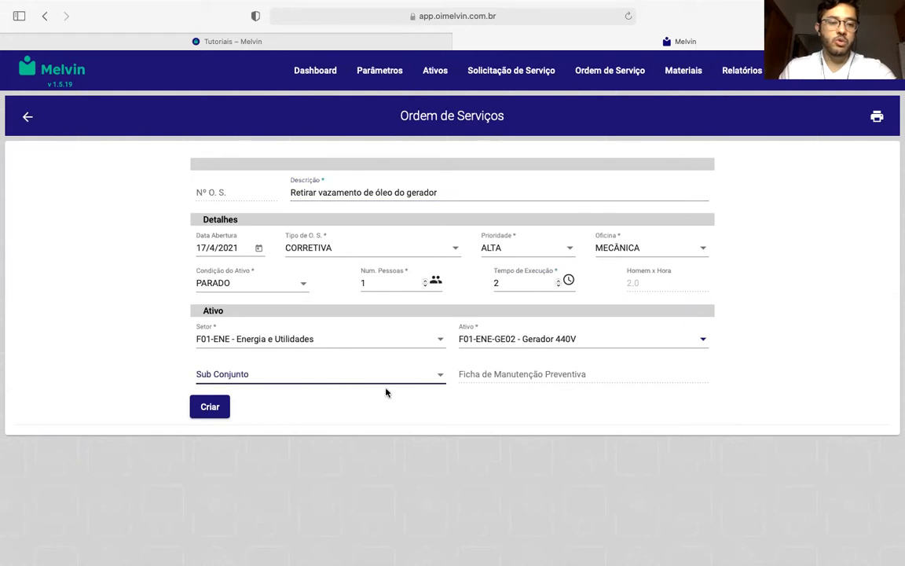
pyautogui.moveTo(307, 401); pyautogui.dragTo(243, 390)
pyautogui.click(346, 405)
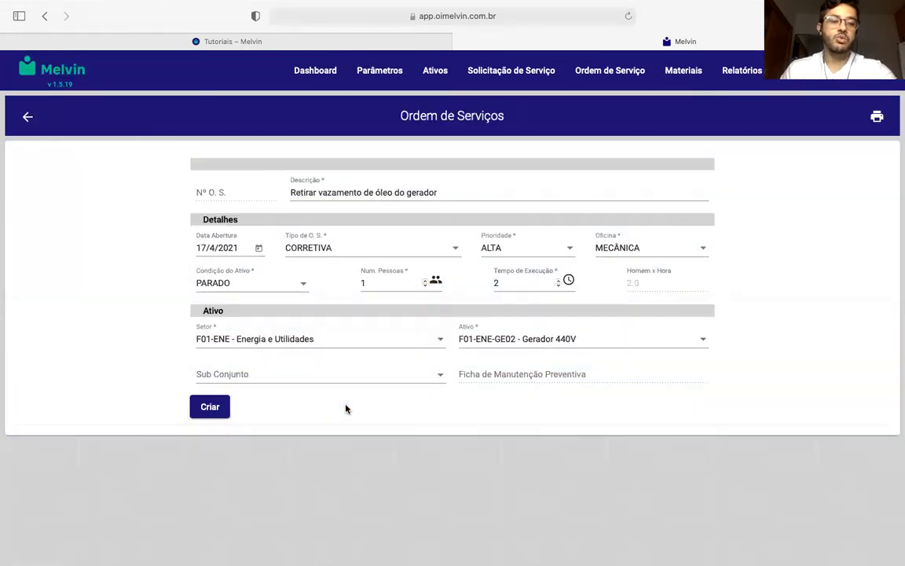
pyautogui.click(220, 408)
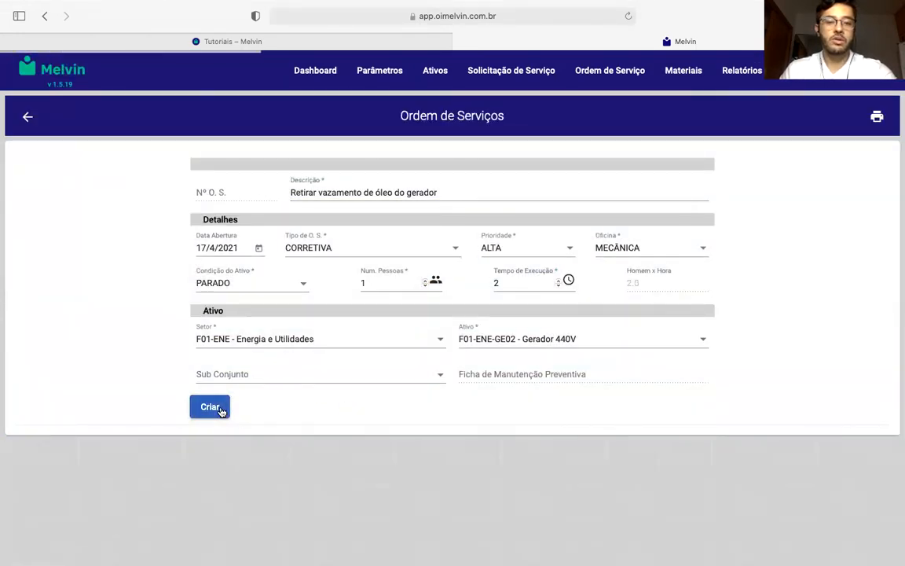
# - Add the registered material "1 - Rolamento 8020" with quantity 1 to the order's planned resources
pyautogui.scroll(-5, 287, 329)
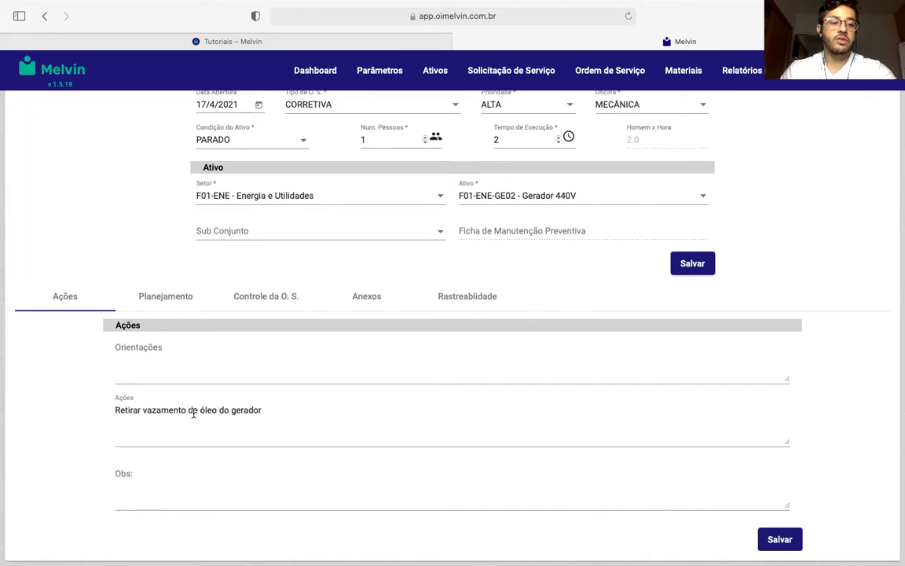
pyautogui.scroll(2, 173, 415)
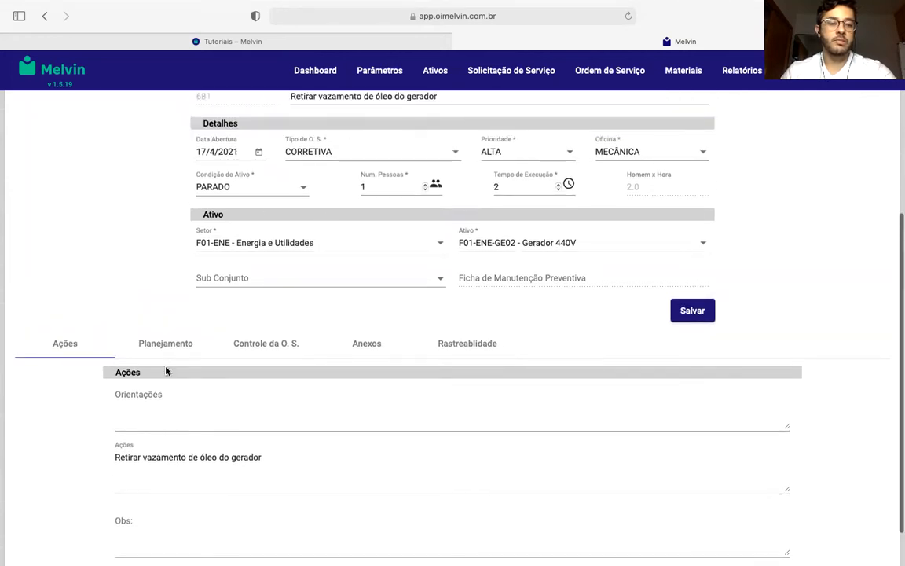
pyautogui.scroll(-1, 165, 454)
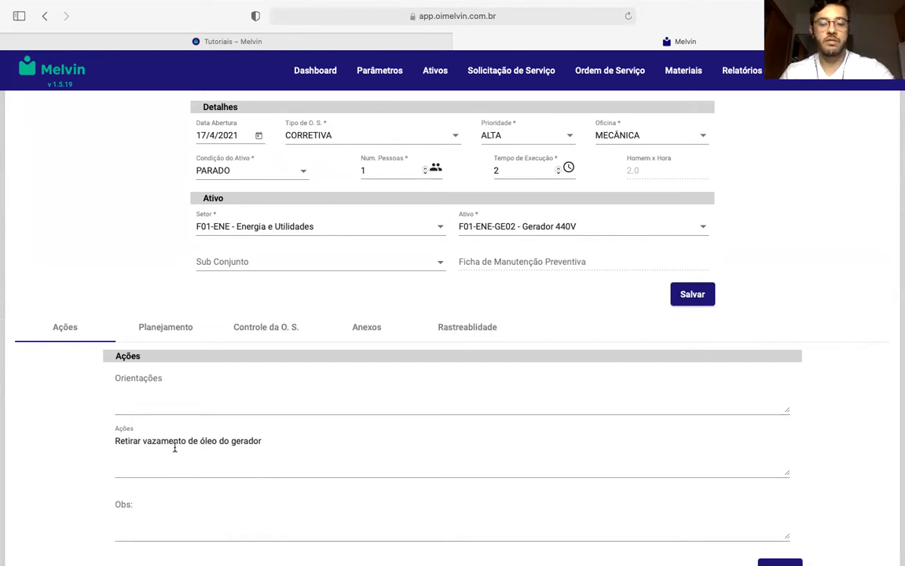
pyautogui.scroll(-2, 176, 445)
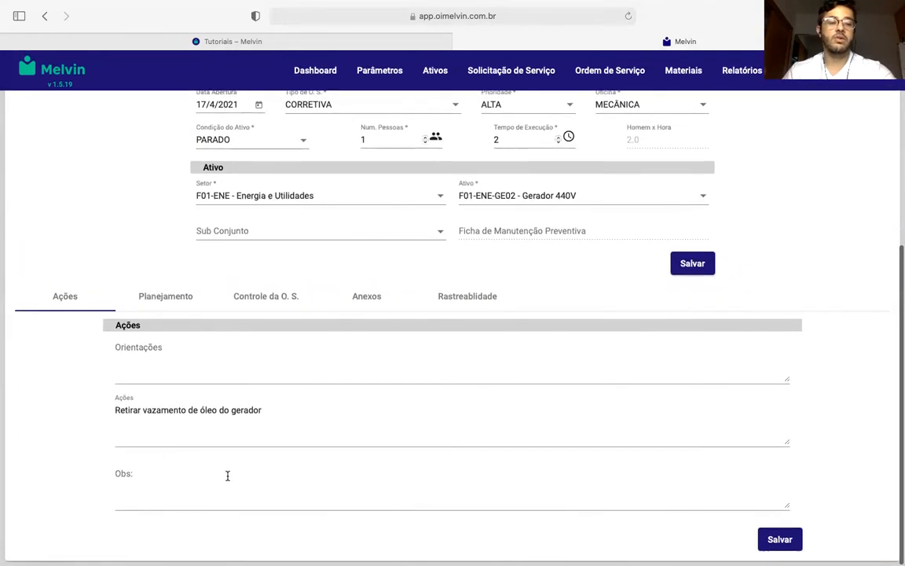
pyautogui.click(167, 305)
pyautogui.scroll(-5, 168, 303)
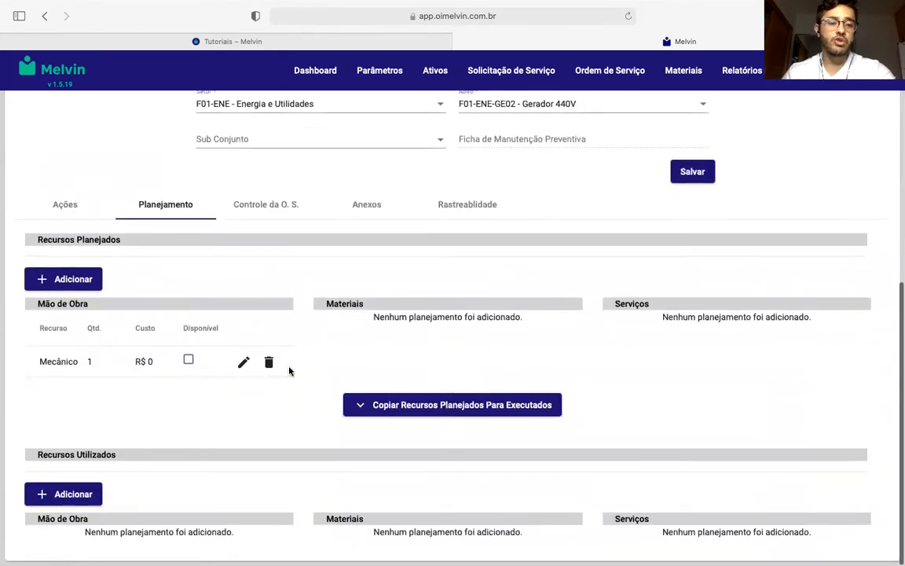
pyautogui.click(74, 285)
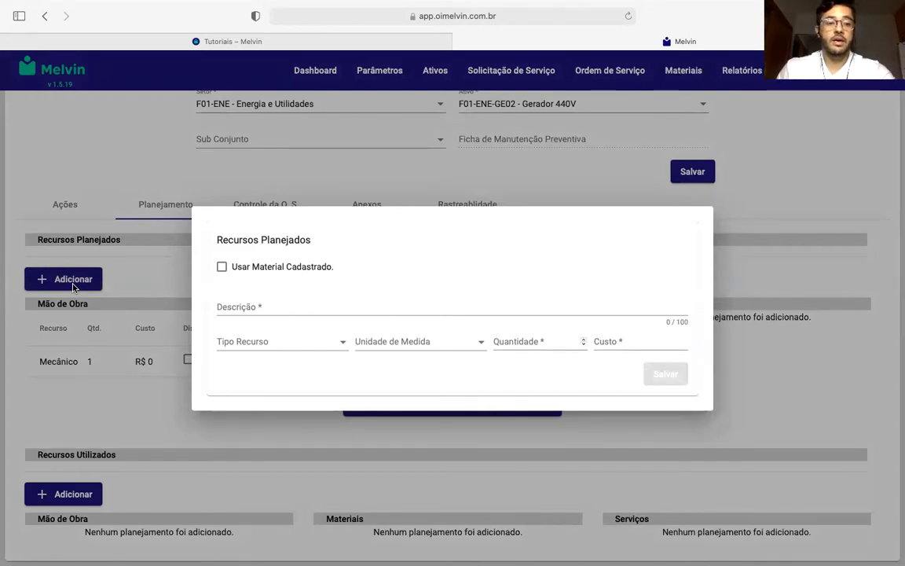
pyautogui.click(222, 267)
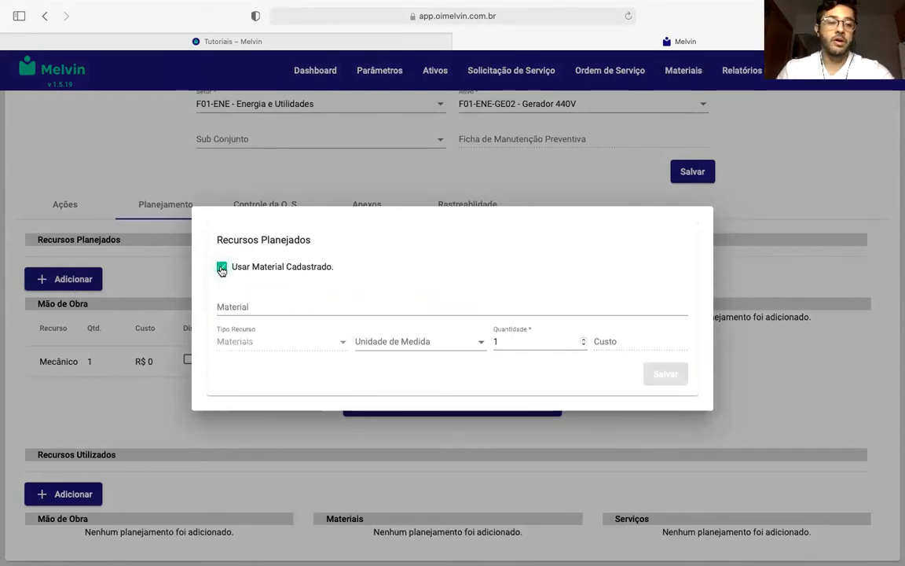
pyautogui.click(271, 308)
pyautogui.write('rolamento')
pyautogui.click(283, 325)
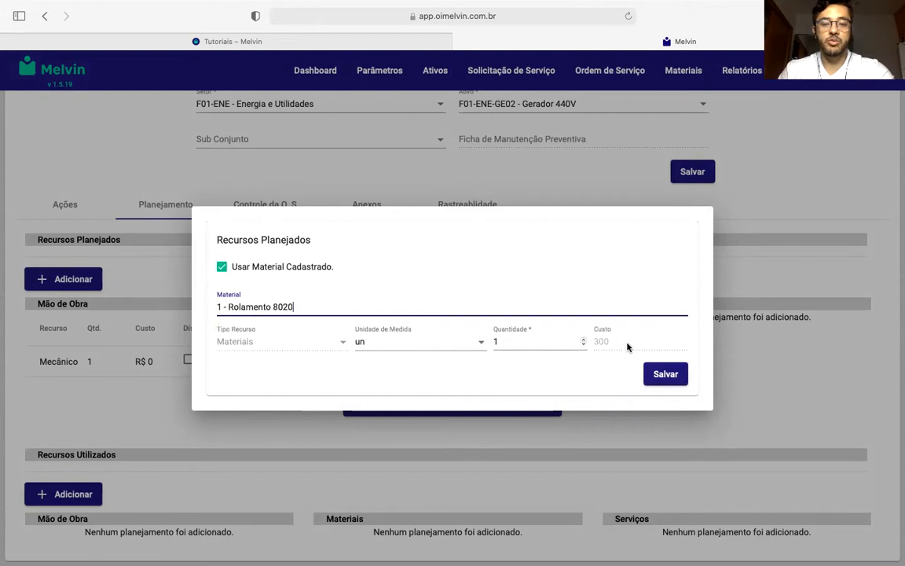
pyautogui.click(655, 372)
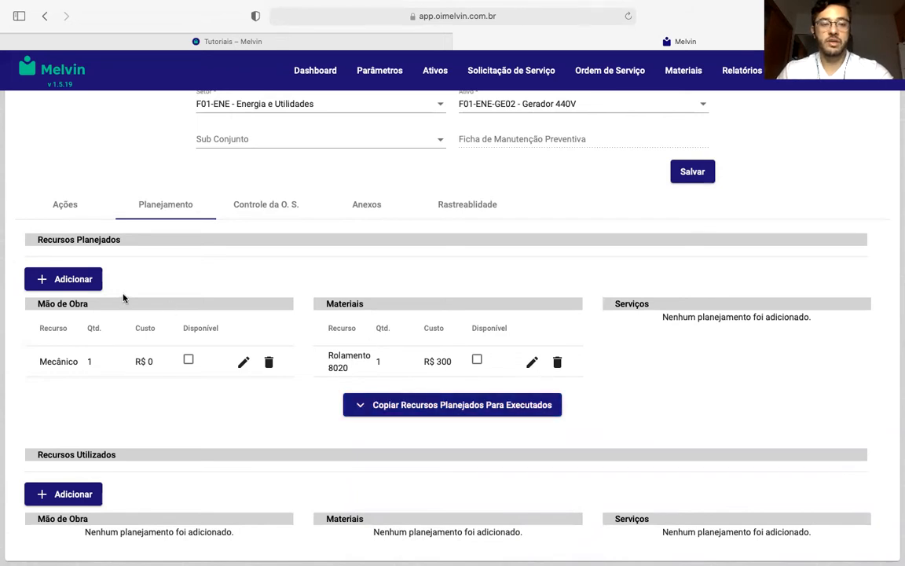
# - Start a new planned resource without a registered material and describe it as "Locação de plataforma elevatória"
pyautogui.click(62, 280)
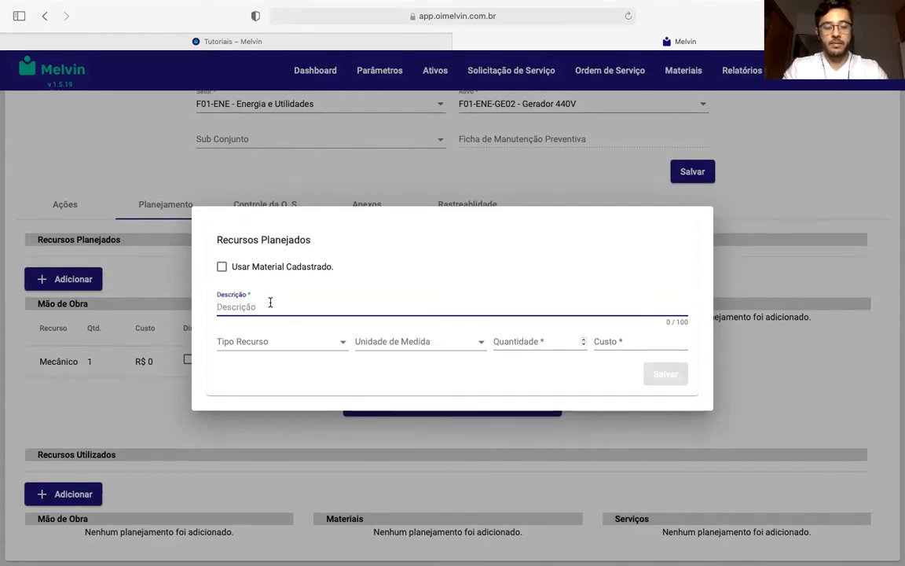
pyautogui.write('Lica')
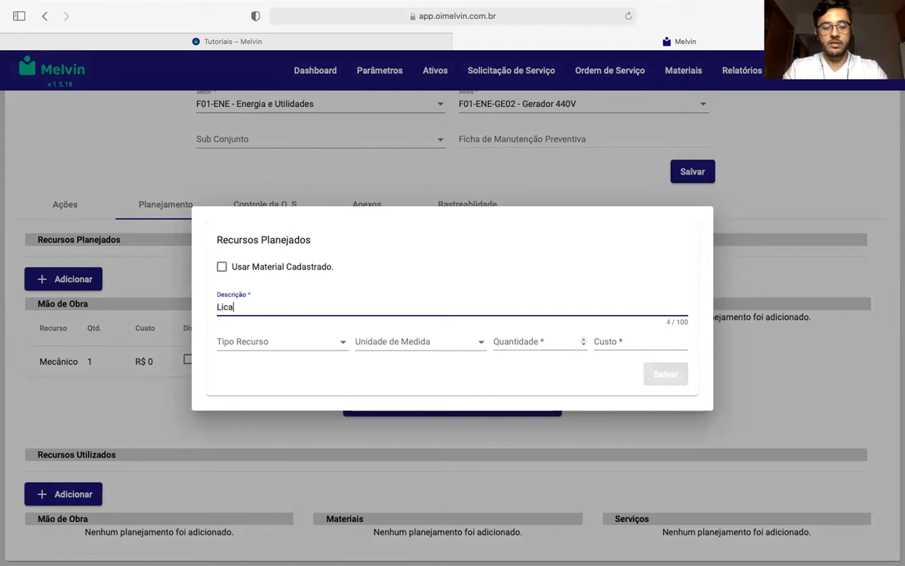
pyautogui.write('ção d')
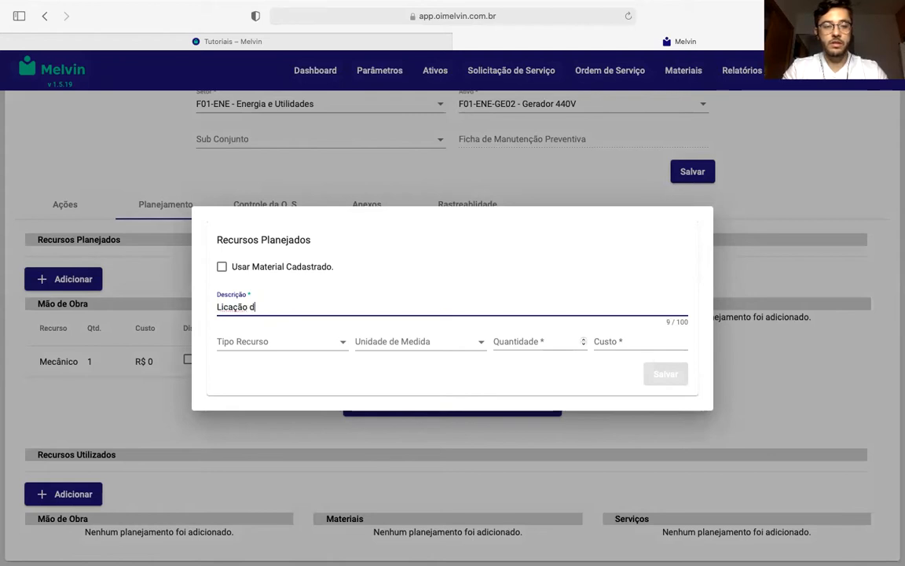
pyautogui.write('e plata')
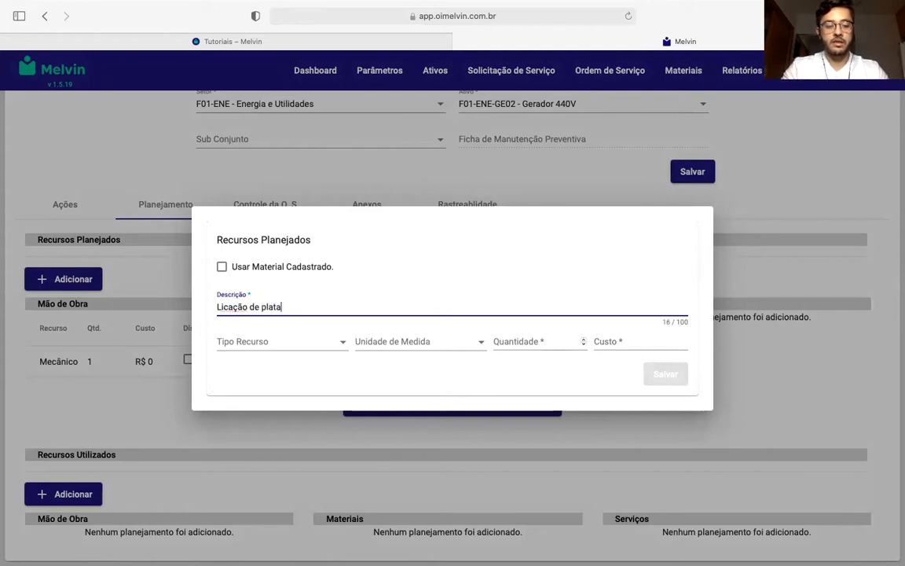
pyautogui.write('forma elevatória')
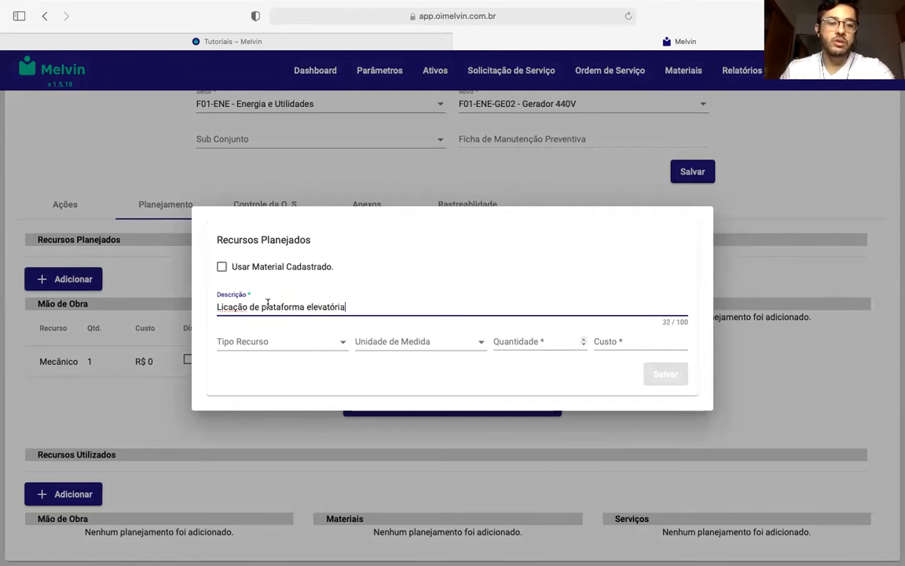
pyautogui.click(224, 307)
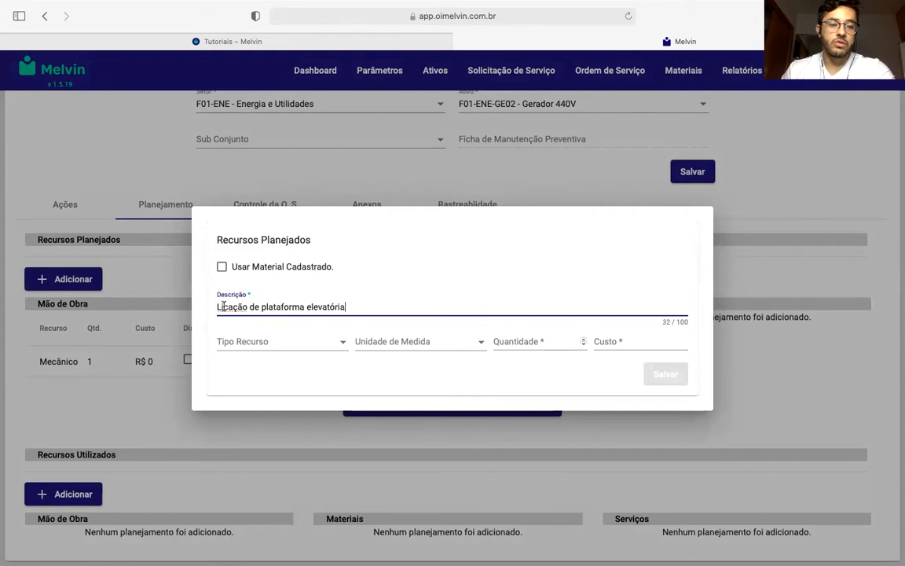
pyautogui.press('BackSpace')
pyautogui.write('o')
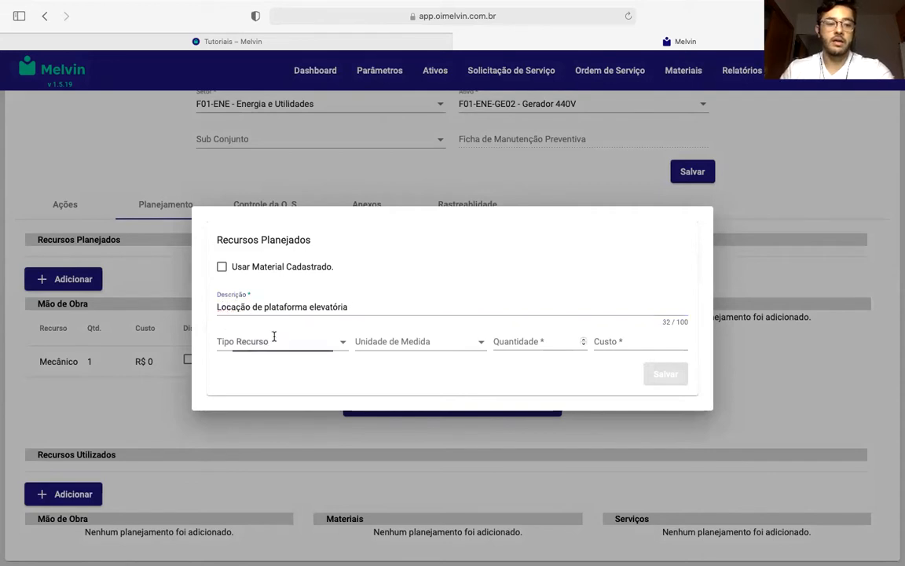
# - Set the resource type to Serviços, unit to un, quantity to 1 and cost to 2000, and save it
pyautogui.click(277, 341)
pyautogui.click(252, 370)
pyautogui.click(405, 338)
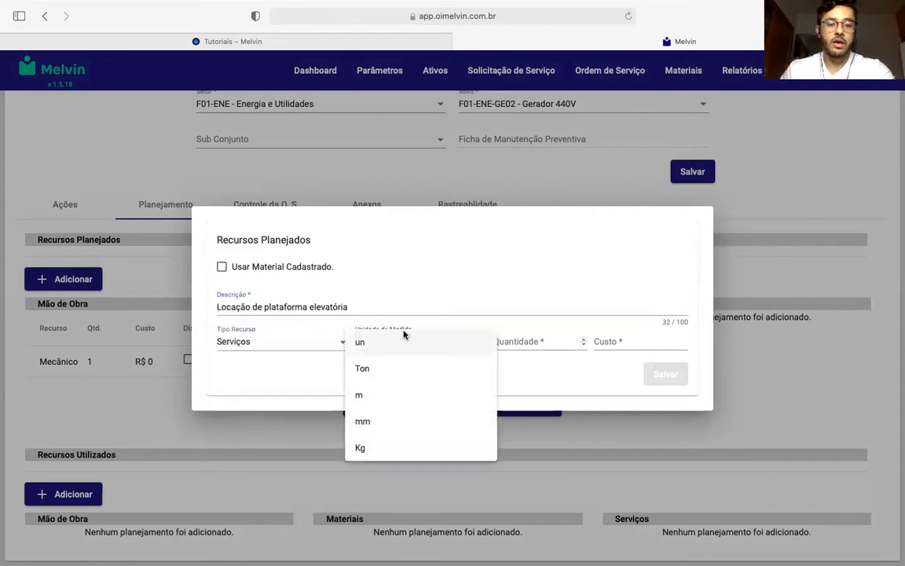
pyautogui.click(393, 344)
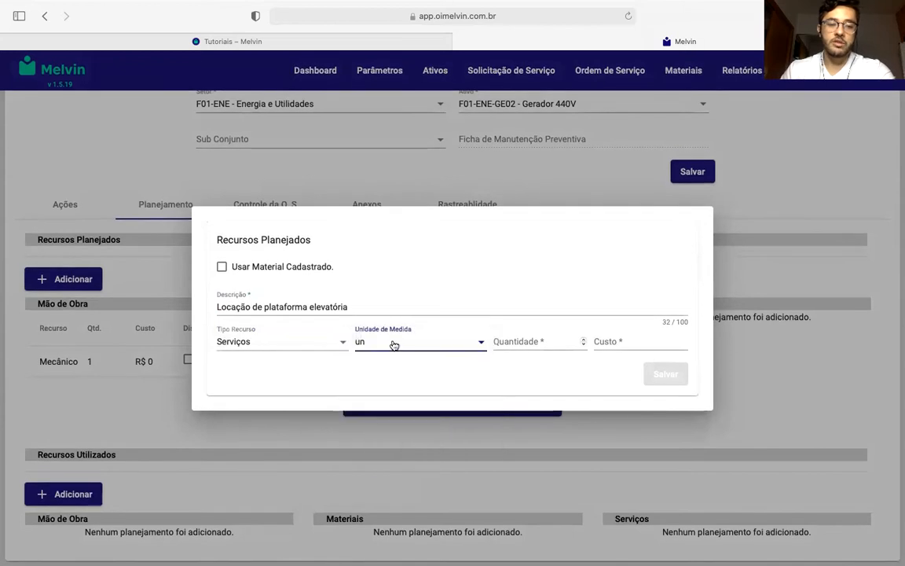
pyautogui.click(552, 341)
pyautogui.write('1')
pyautogui.click(645, 339)
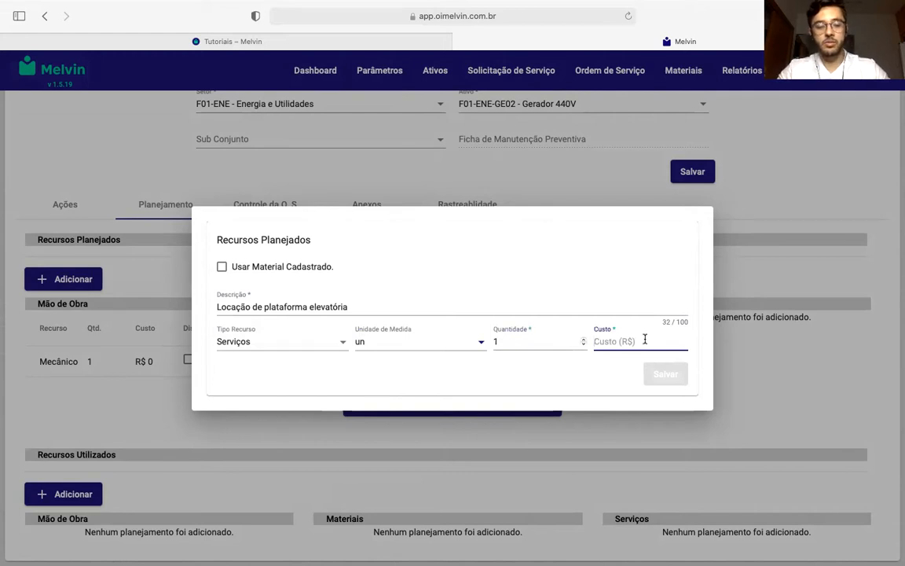
pyautogui.write('2000')
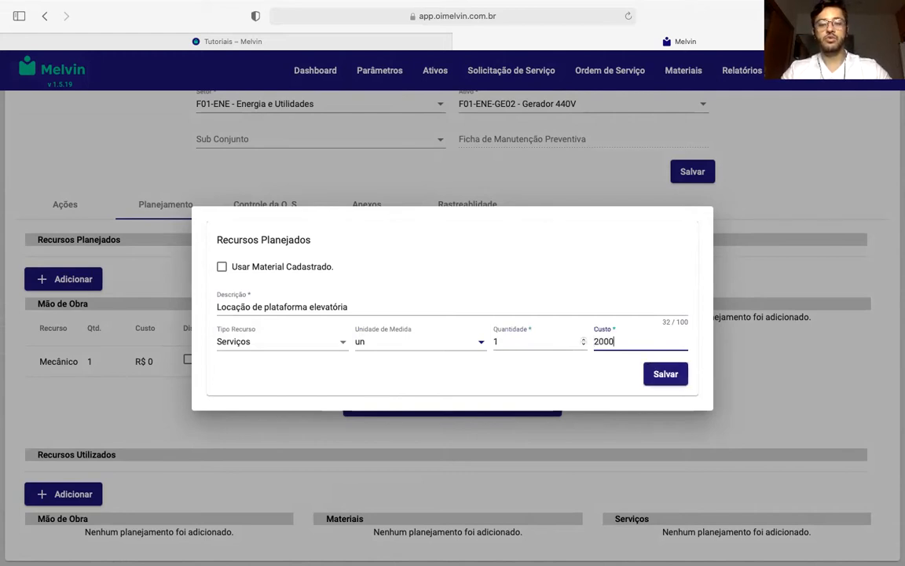
pyautogui.click(679, 374)
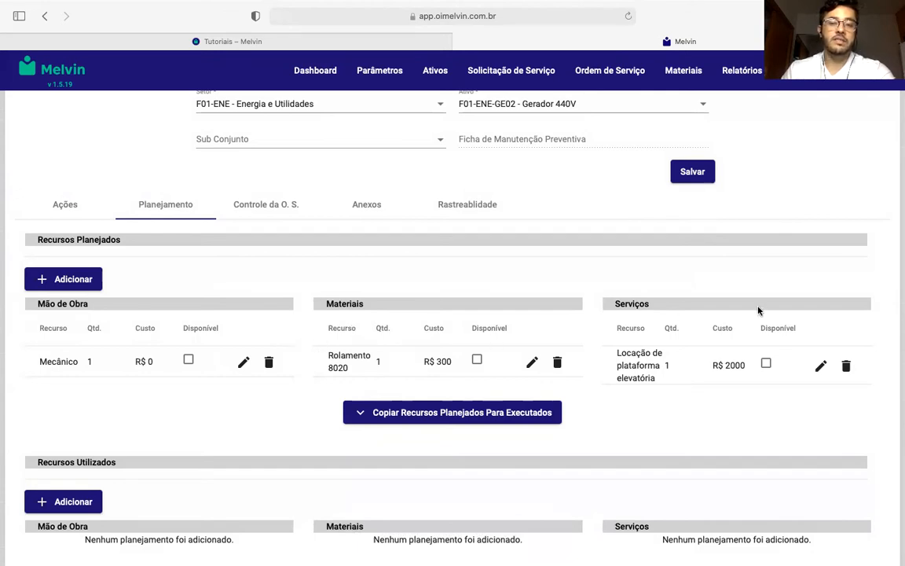
# - Mark the planned mechanic, the Rolamento 8020 bearing and the platform rental as available
pyautogui.click(188, 360)
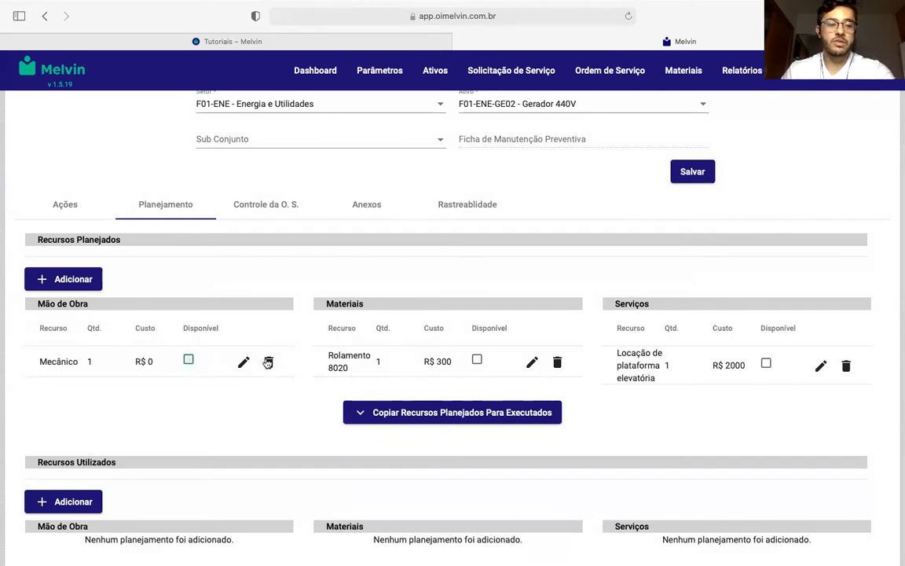
pyautogui.click(477, 359)
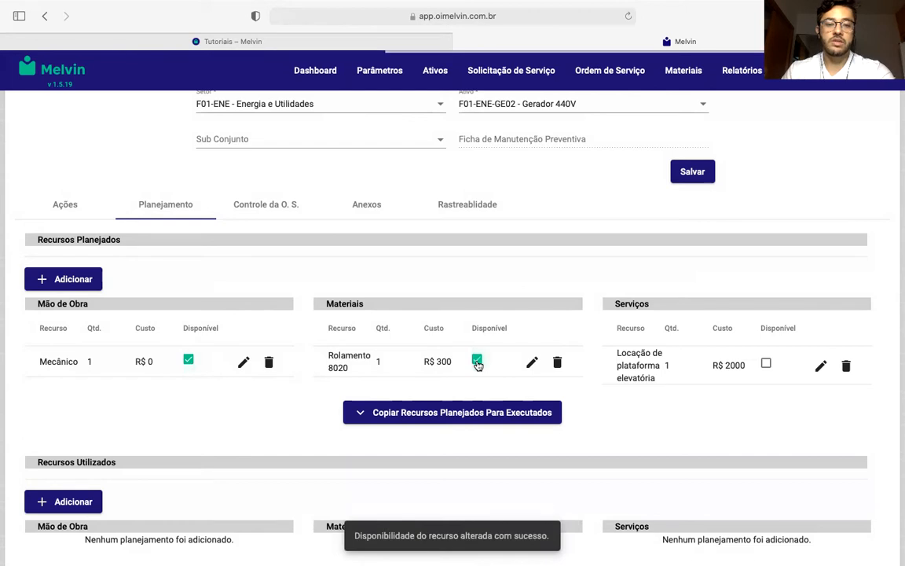
pyautogui.click(765, 365)
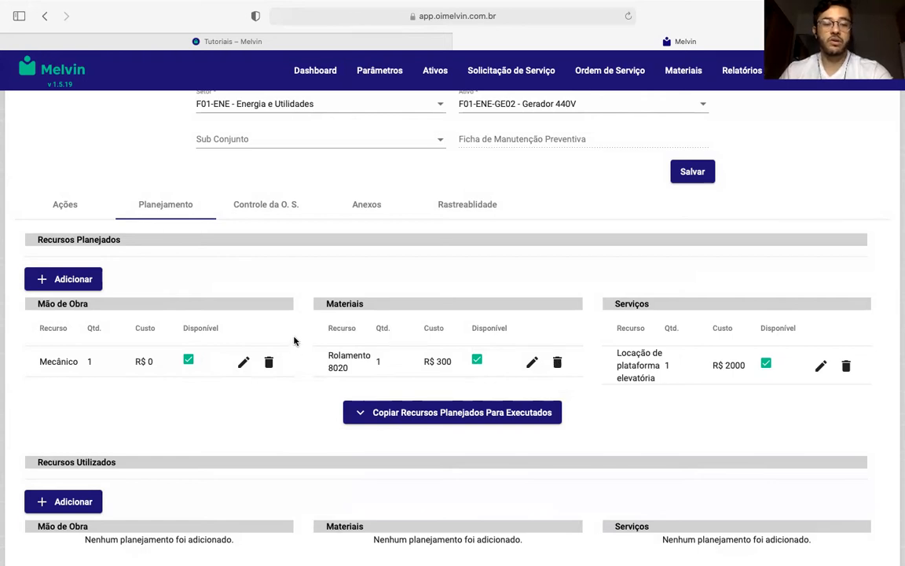
# - Copy all planned resources of the order to the executed resources
pyautogui.scroll(-1, 295, 340)
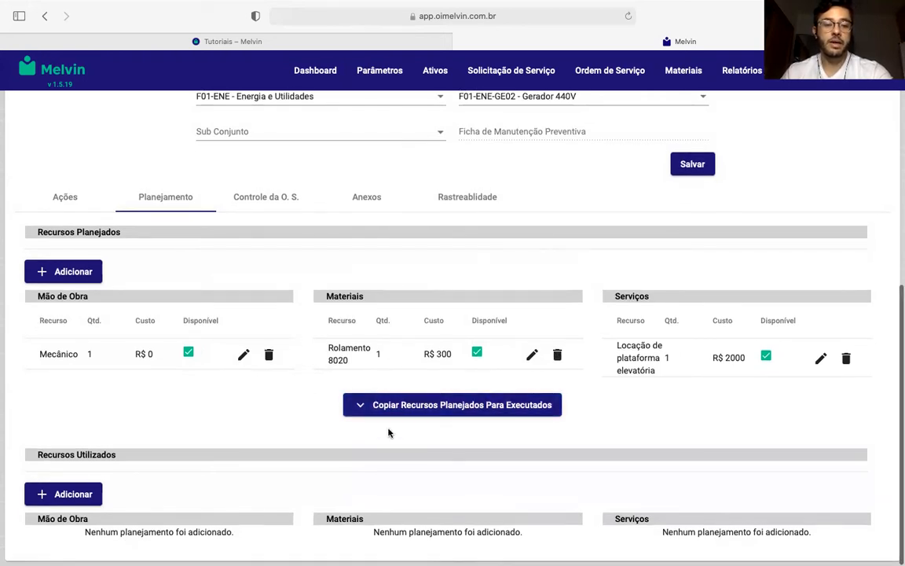
pyautogui.click(356, 397)
pyautogui.click(391, 344)
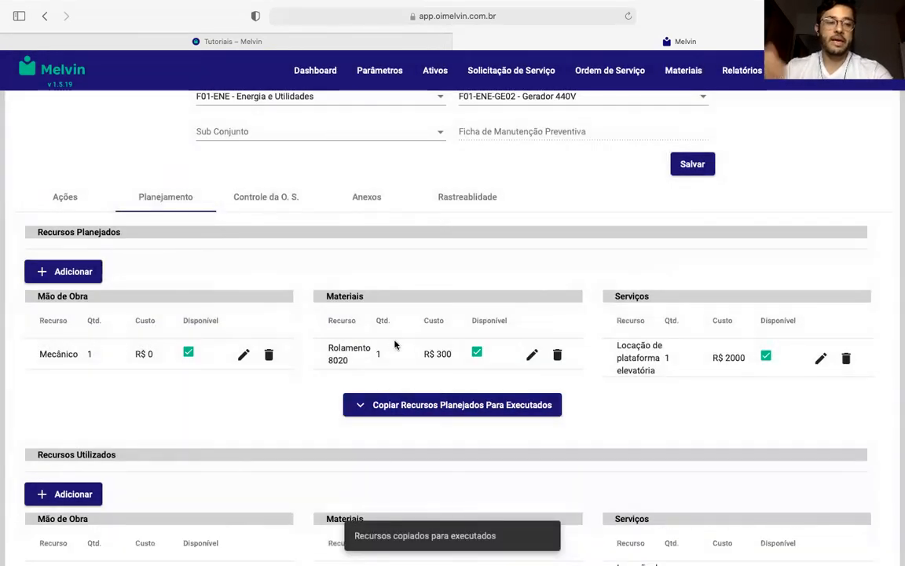
pyautogui.scroll(-2, 198, 354)
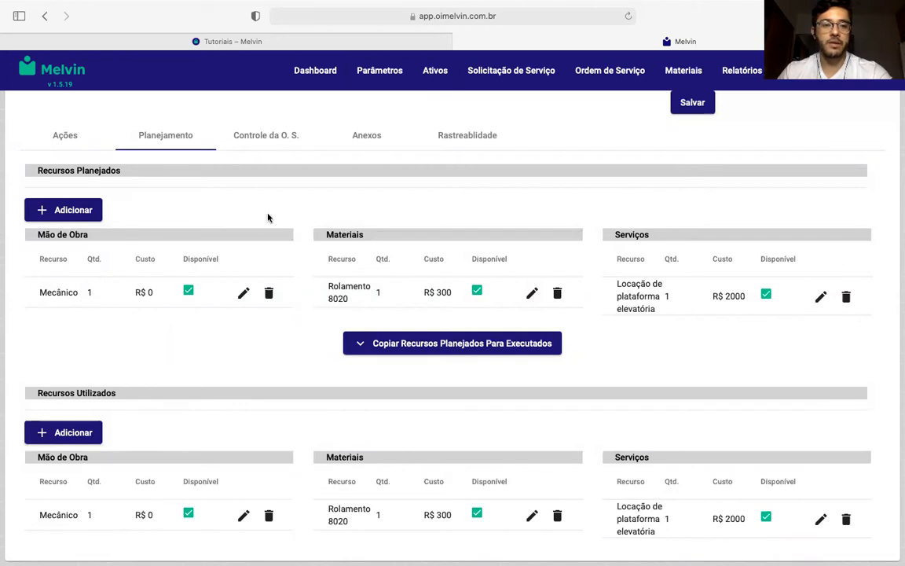
# - Open the service order's control section and look at its stages and the request date calendar without choosing a date
pyautogui.click(271, 135)
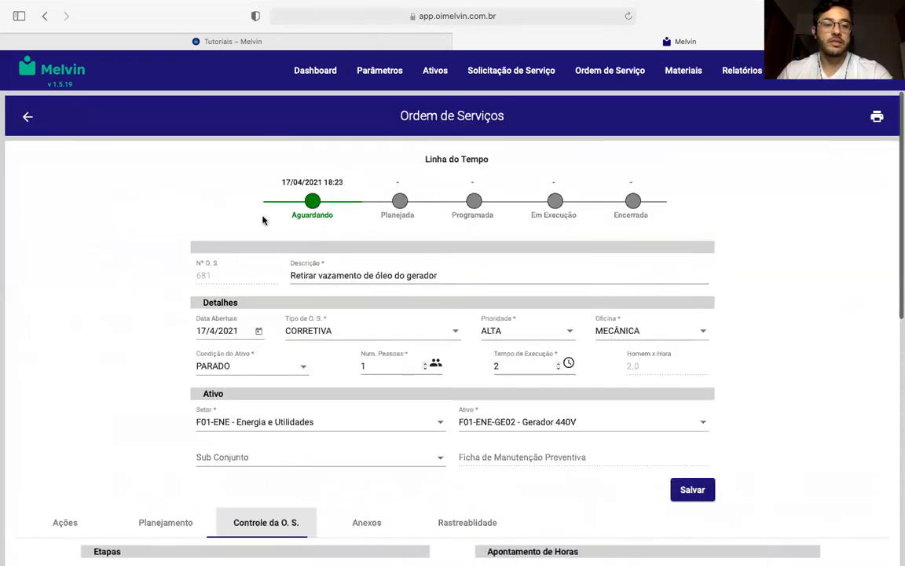
pyautogui.scroll(-4, 157, 298)
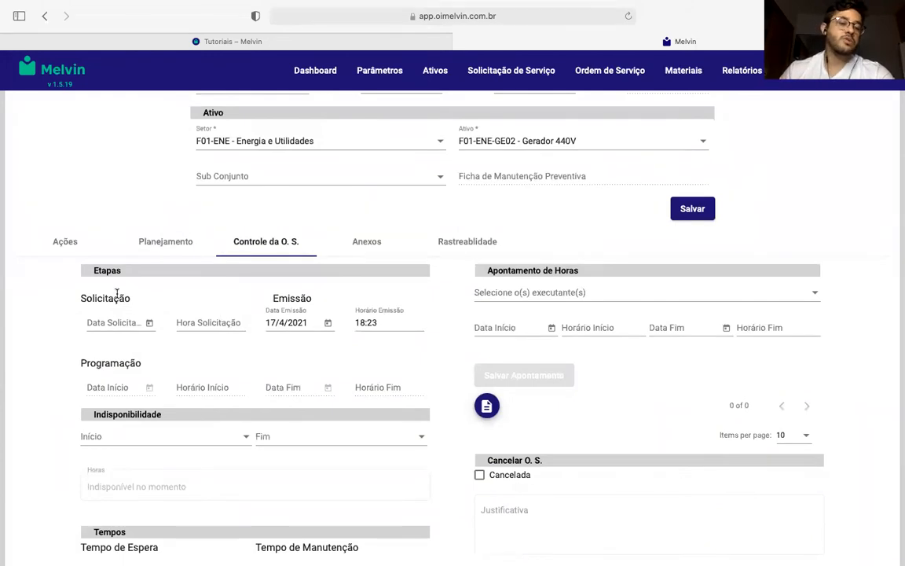
pyautogui.click(150, 323)
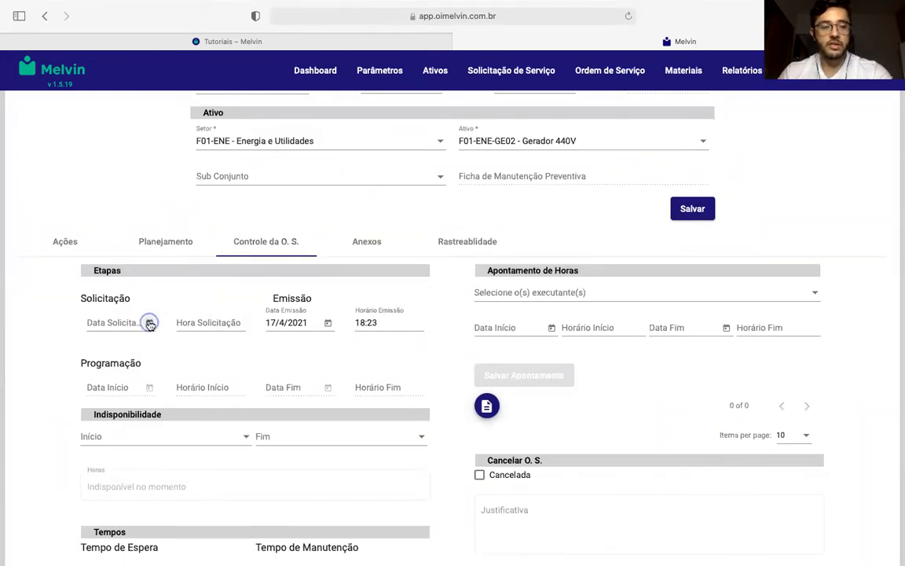
pyautogui.click(142, 256)
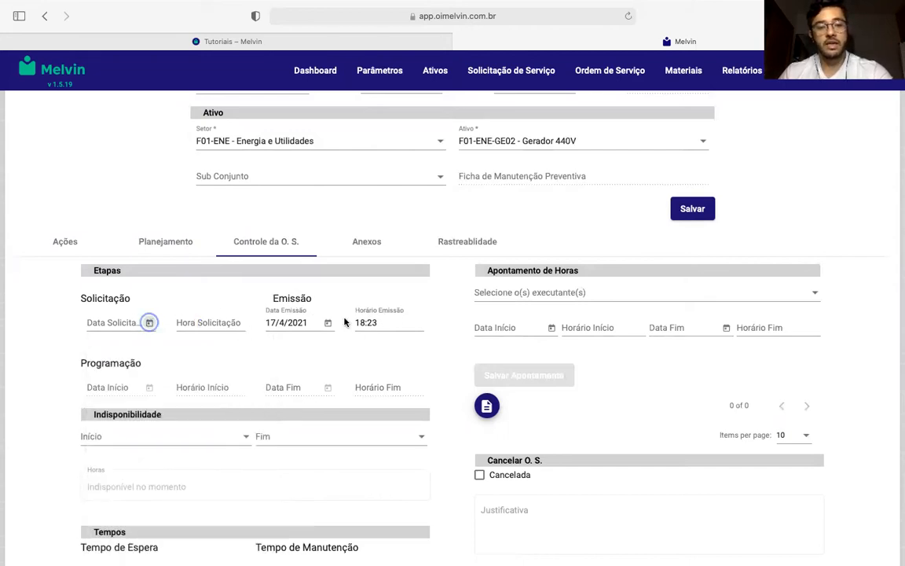
pyautogui.scroll(-2, 114, 331)
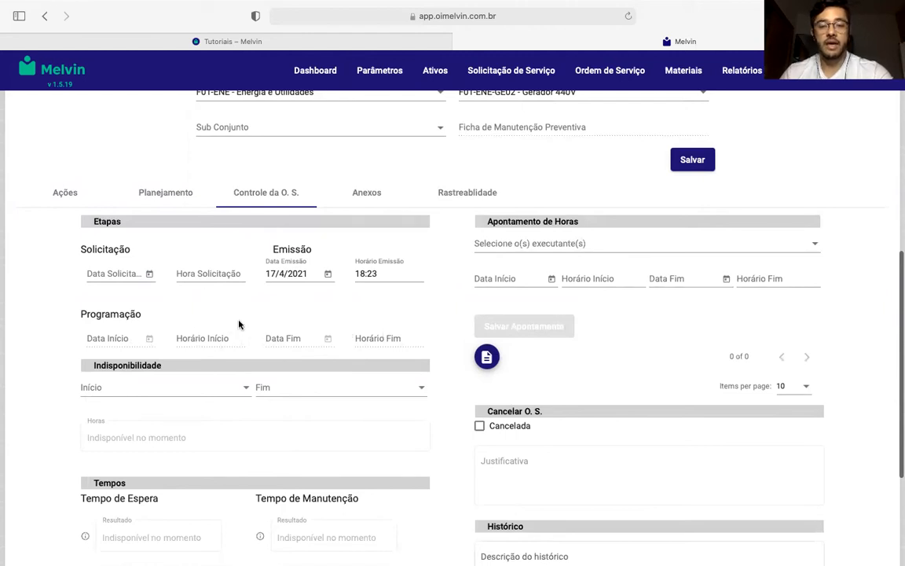
# - Select the first three executors in the list for the hours entry
pyautogui.click(512, 246)
pyautogui.click(503, 249)
pyautogui.click(498, 265)
pyautogui.click(500, 296)
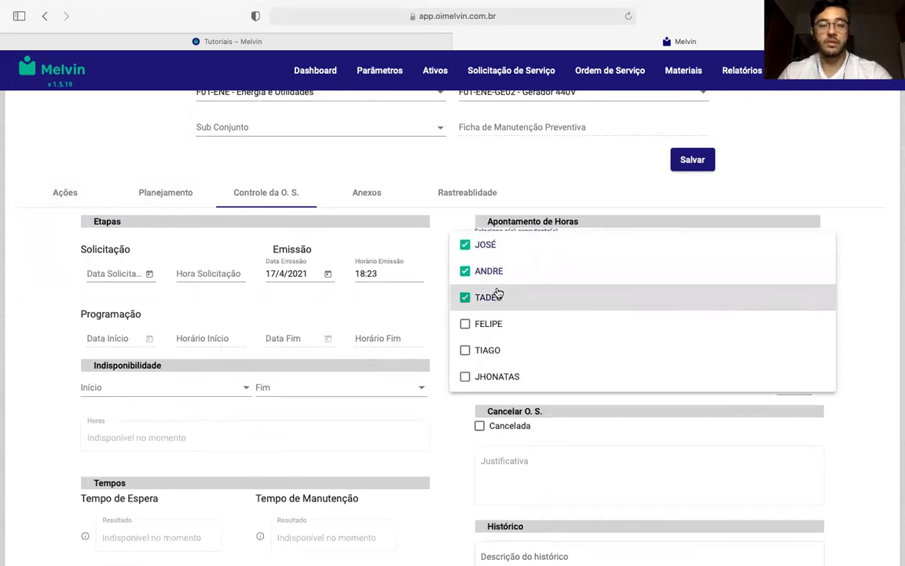
pyautogui.click(525, 180)
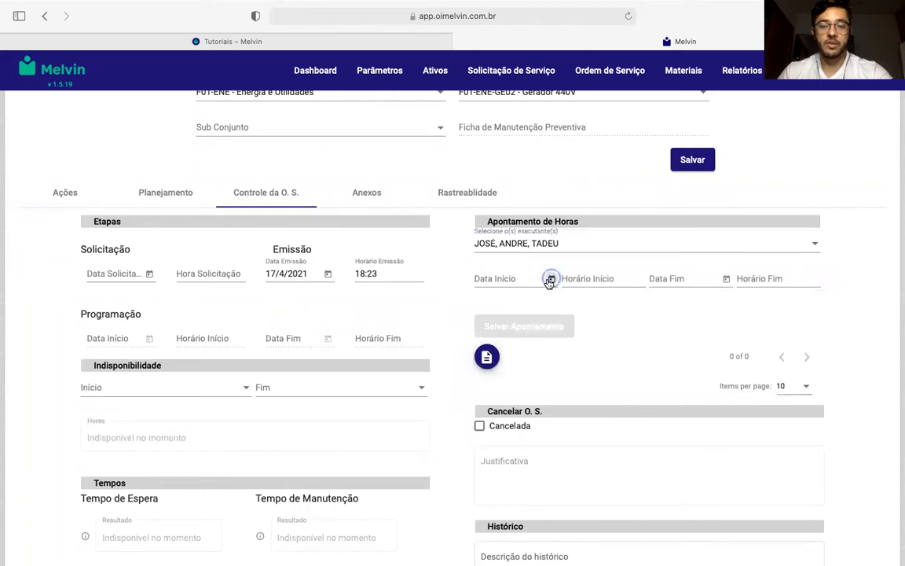
# - Set the start of the hours entry to 16/4/2021 at 08:00
pyautogui.click(552, 278)
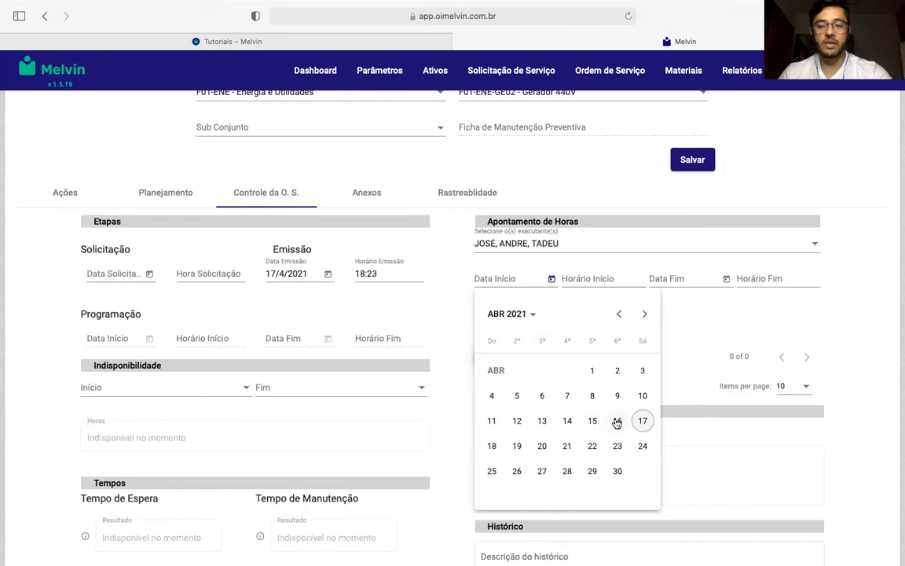
pyautogui.click(618, 421)
pyautogui.click(608, 280)
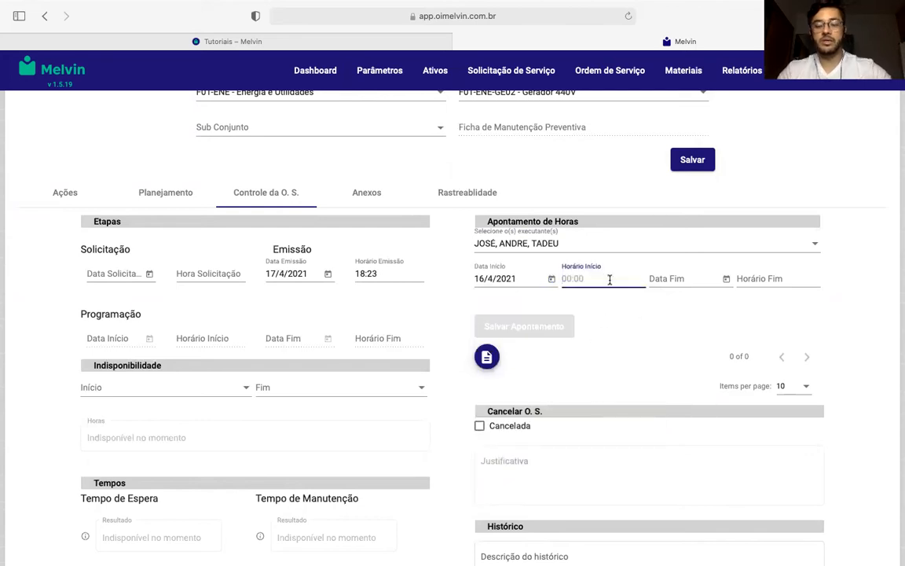
pyautogui.write('08:00')
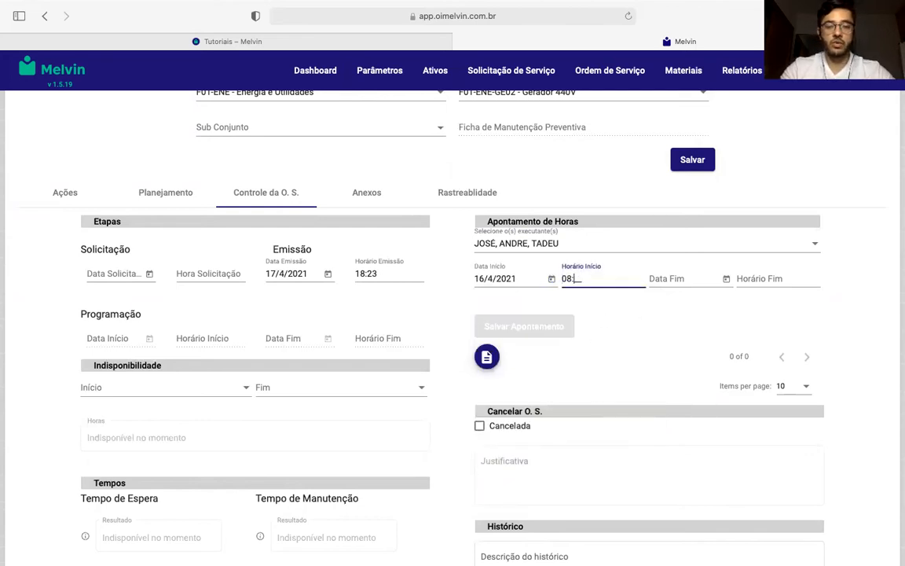
# - Set the end of the hours entry to 16/4/2021 at 12:00 and save the entry
pyautogui.click(726, 279)
pyautogui.click(818, 422)
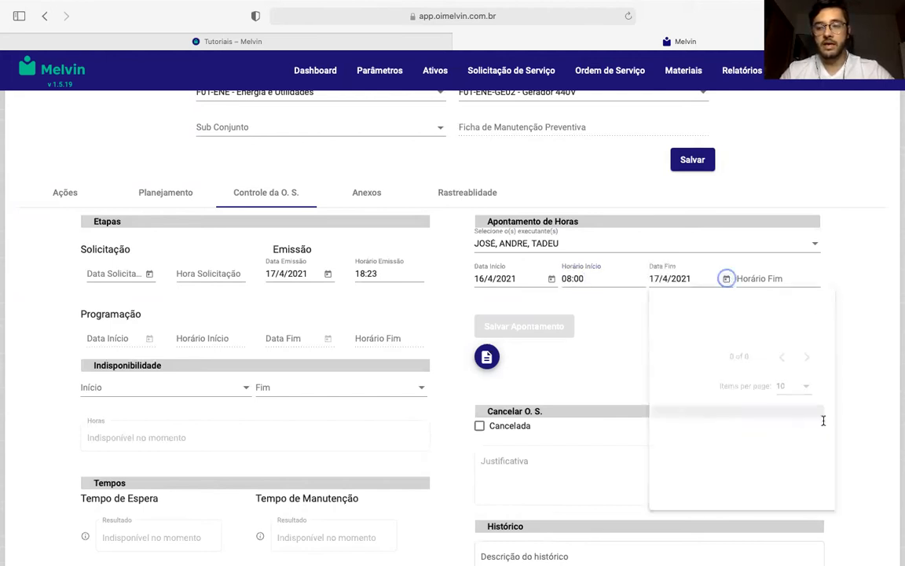
pyautogui.click(726, 279)
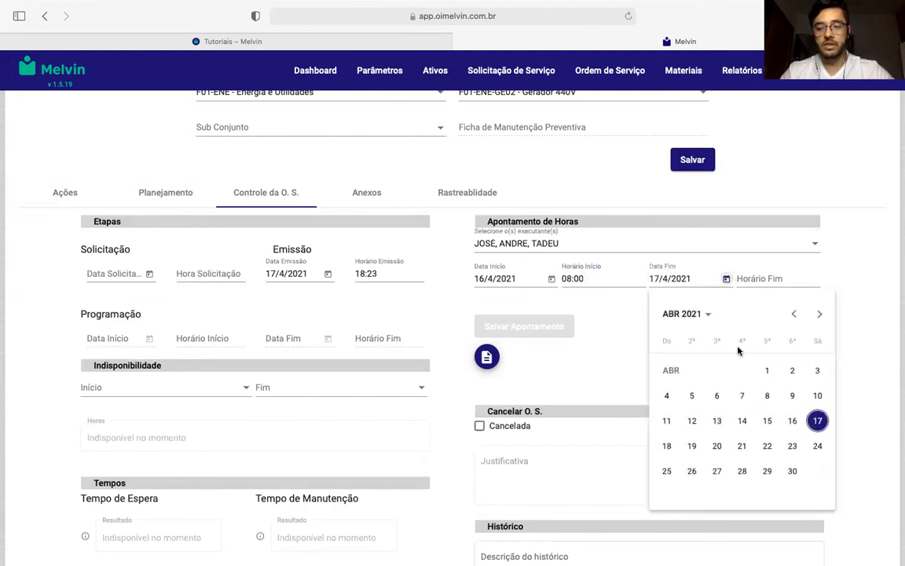
pyautogui.click(792, 421)
pyautogui.click(751, 278)
pyautogui.write('12:')
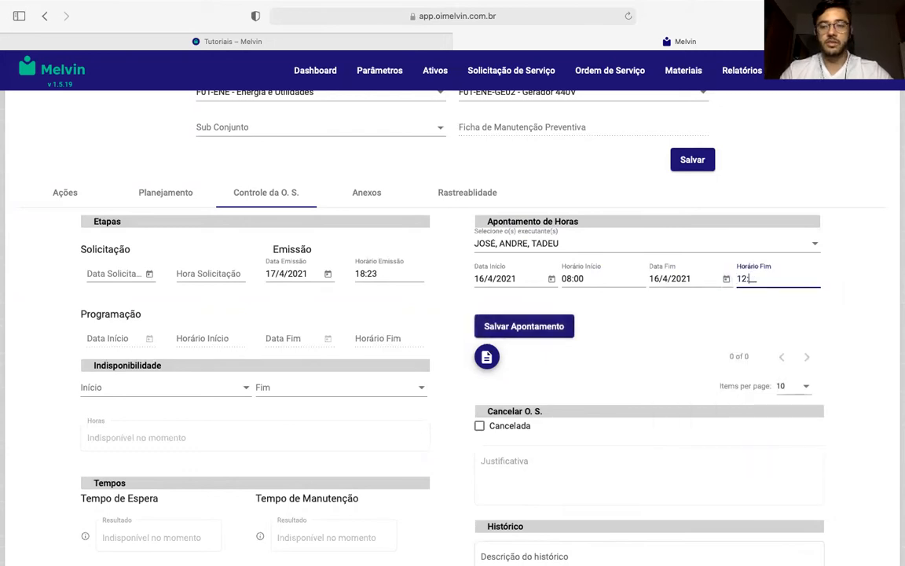
pyautogui.write('00')
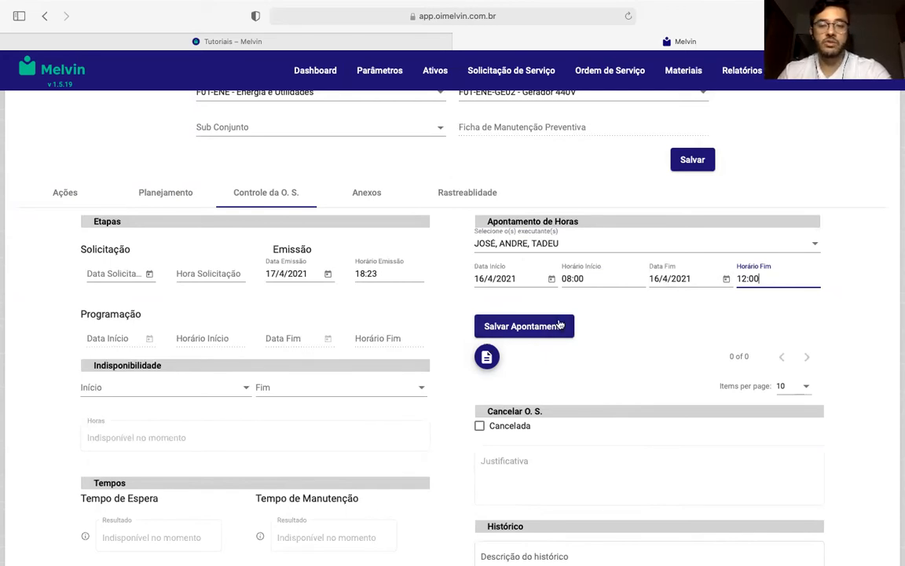
pyautogui.click(530, 327)
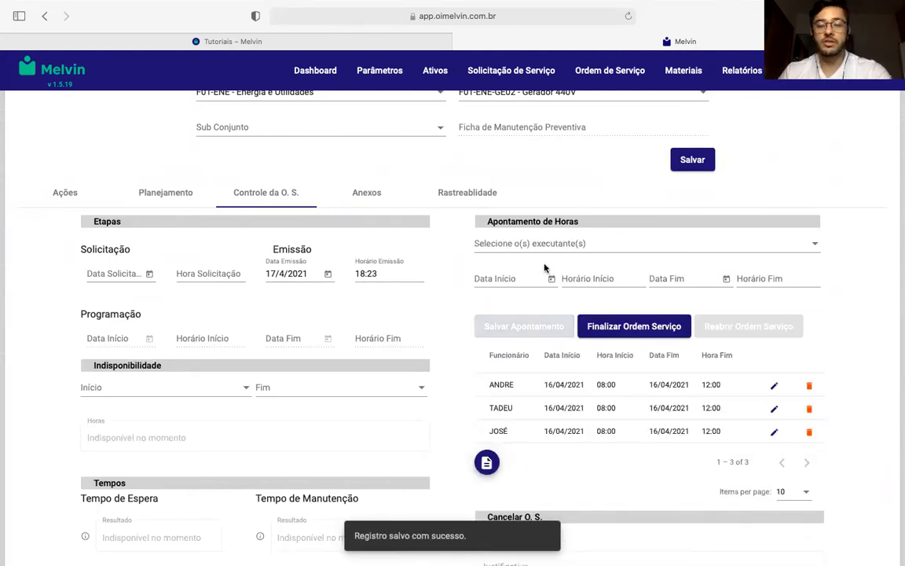
# - Select the fourth and fifth executors in the list for a second hours entry
pyautogui.click(550, 244)
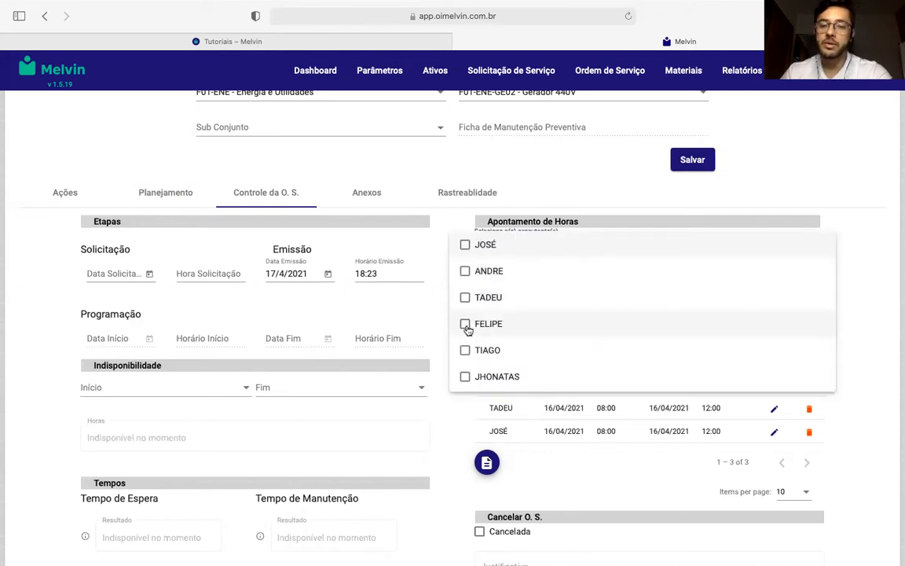
pyautogui.click(467, 323)
pyautogui.click(465, 349)
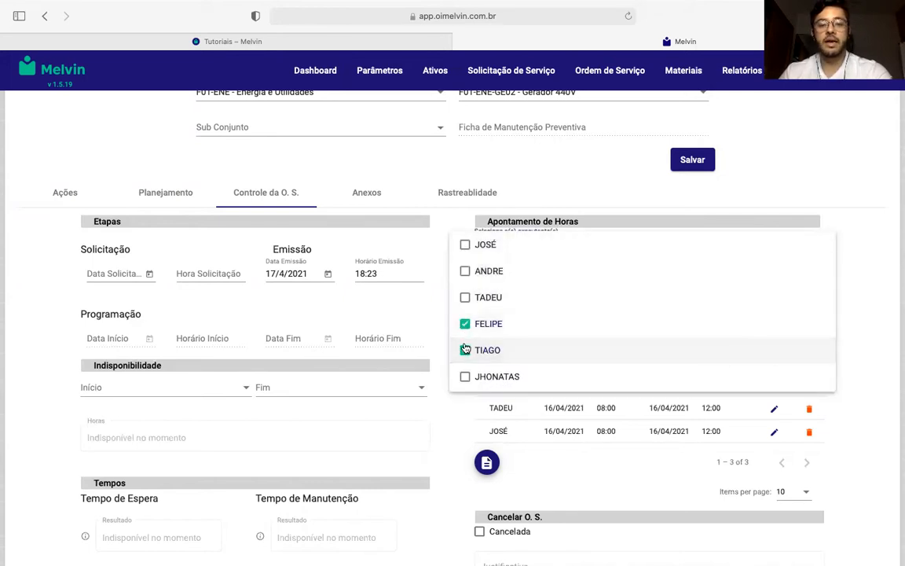
pyautogui.click(511, 176)
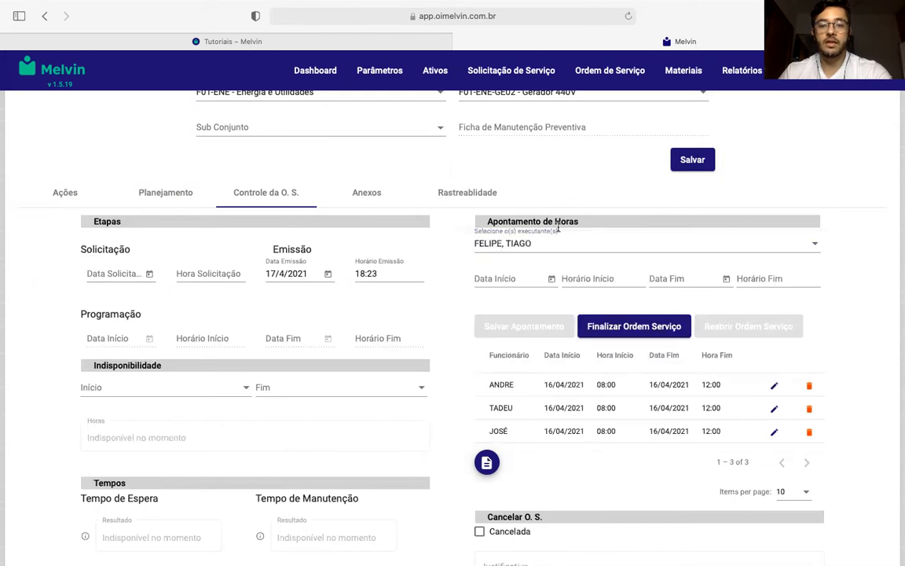
# - Set the start of the second hours entry to 17/4/2021 at 08:00
pyautogui.click(552, 279)
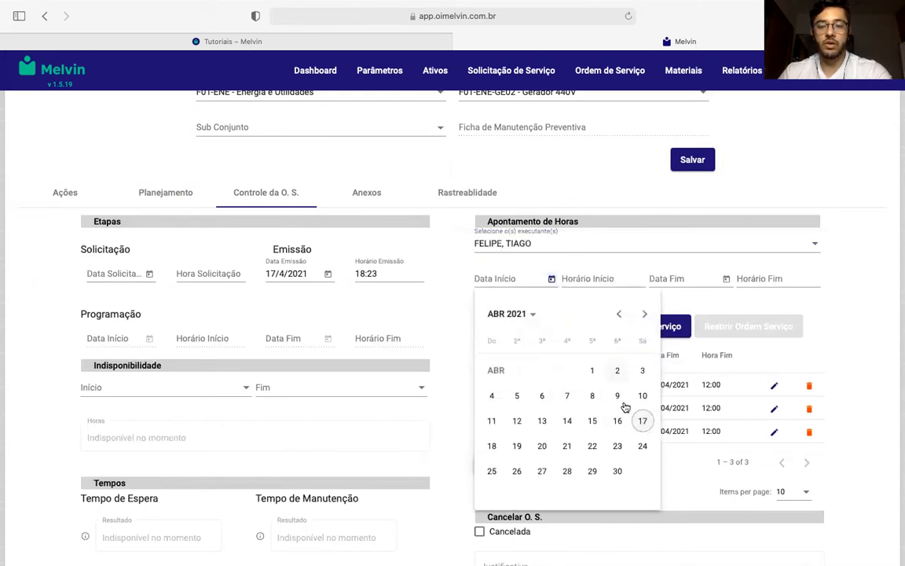
pyautogui.click(641, 422)
pyautogui.click(605, 276)
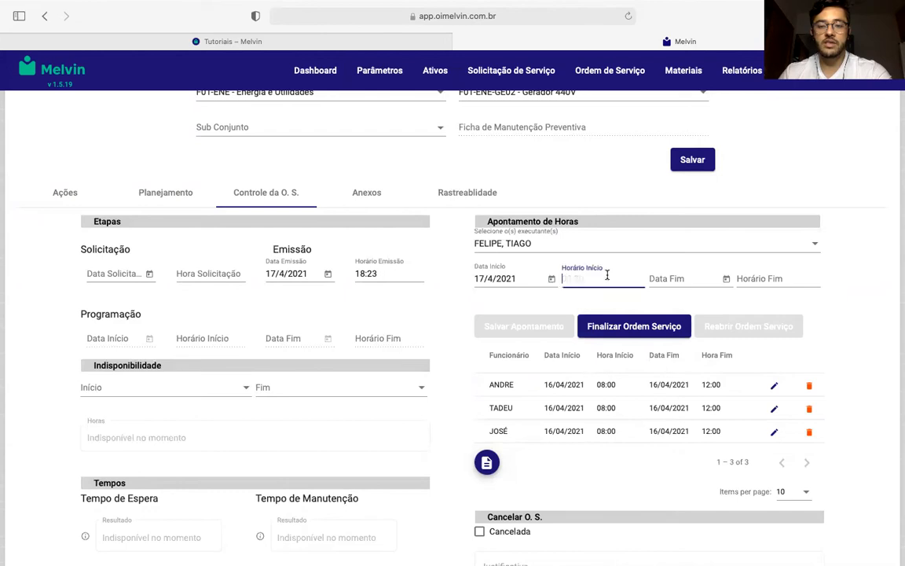
pyautogui.write('08:00')
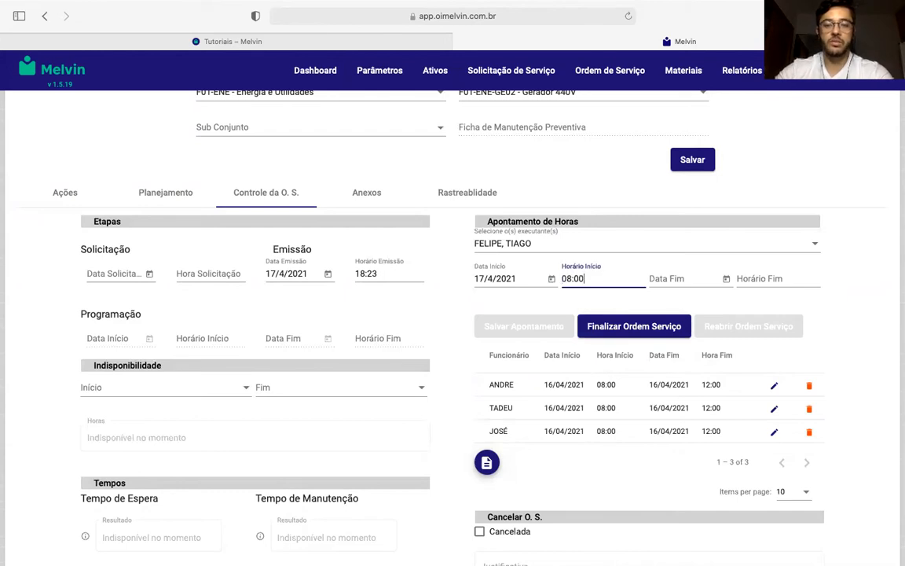
# - Set the end of the second hours entry to 17/4/2021 at 10:00 and save the entry
pyautogui.click(726, 279)
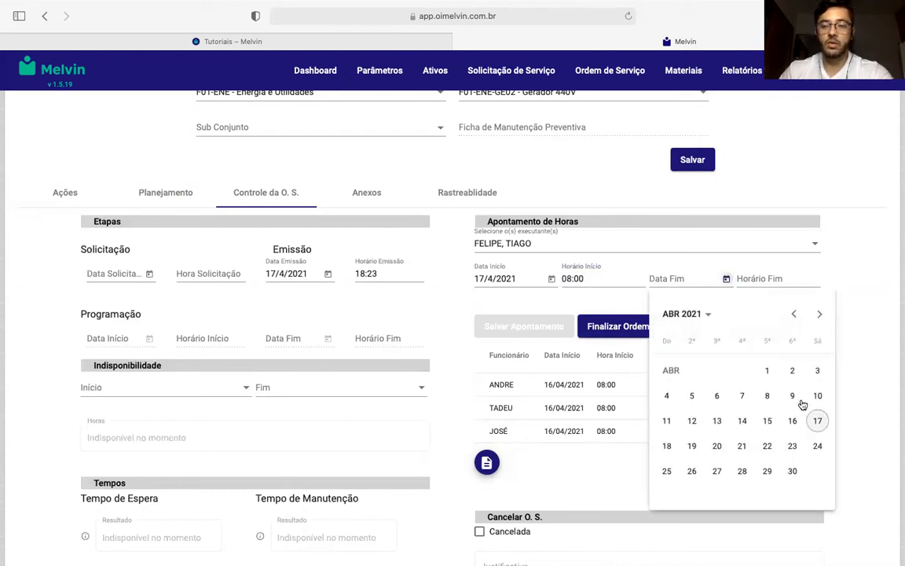
pyautogui.click(817, 420)
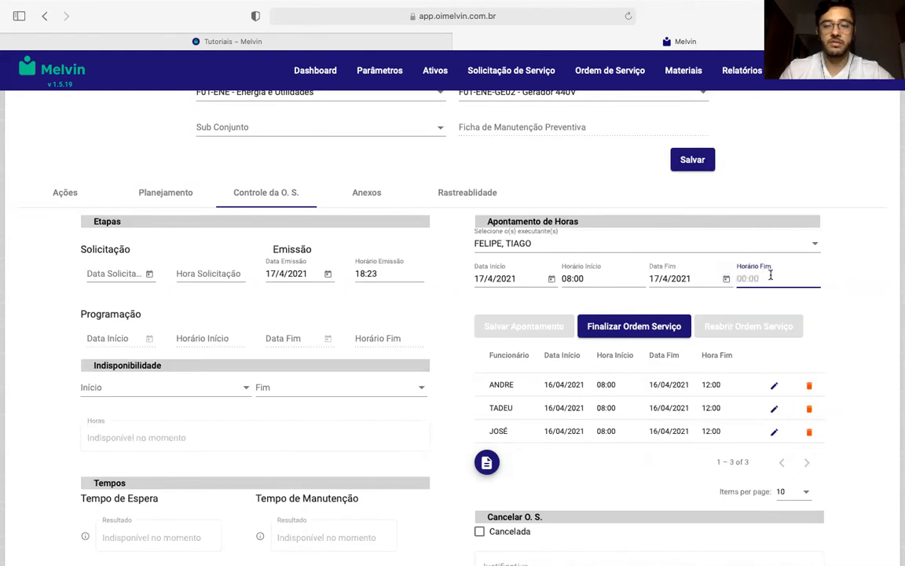
pyautogui.write('10:00')
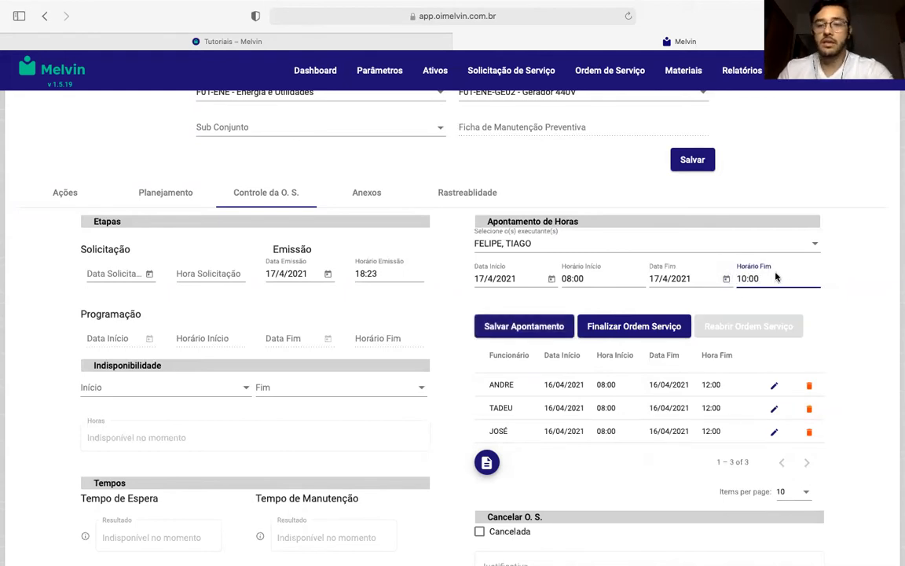
pyautogui.click(540, 324)
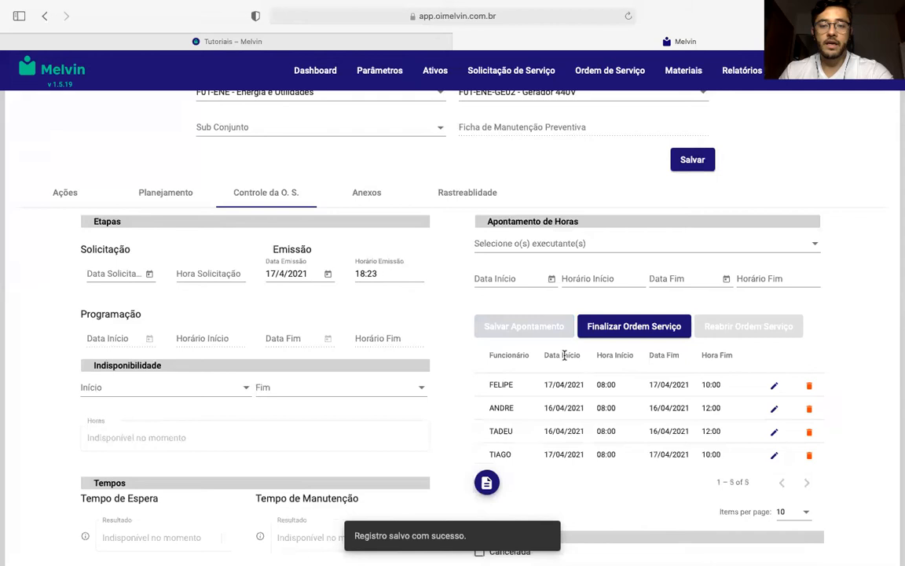
# - Set the asset's unavailability period to run from Início Execução to Final Execução
pyautogui.scroll(-3, 581, 385)
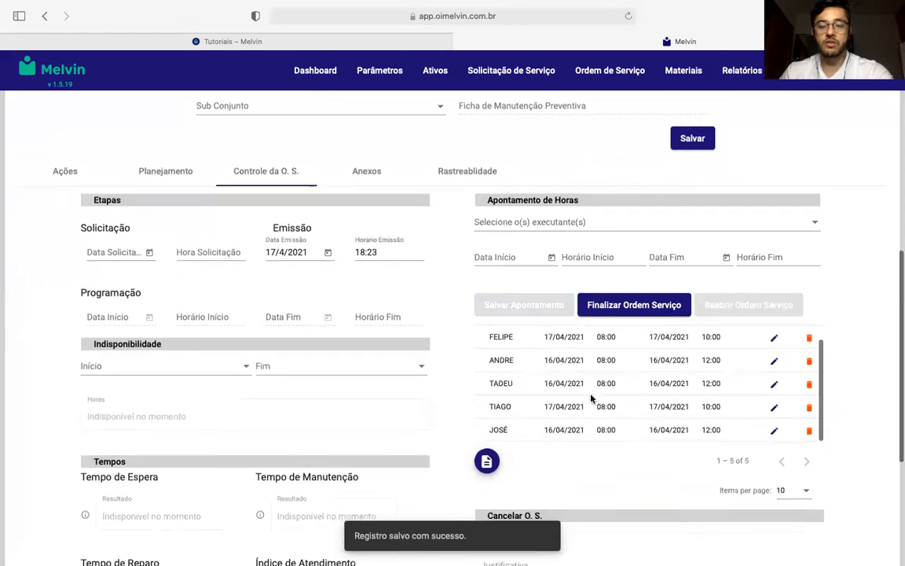
pyautogui.scroll(3, 621, 377)
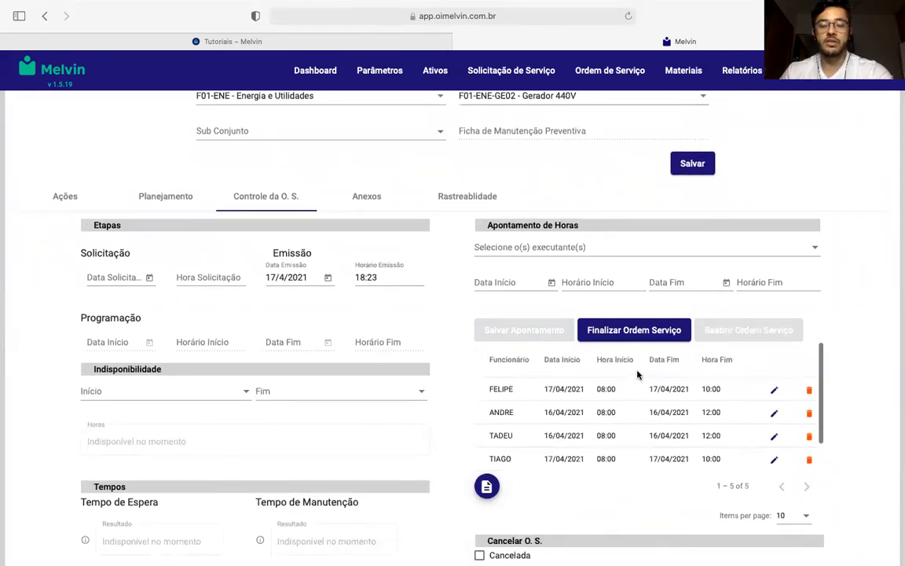
pyautogui.scroll(1, 637, 376)
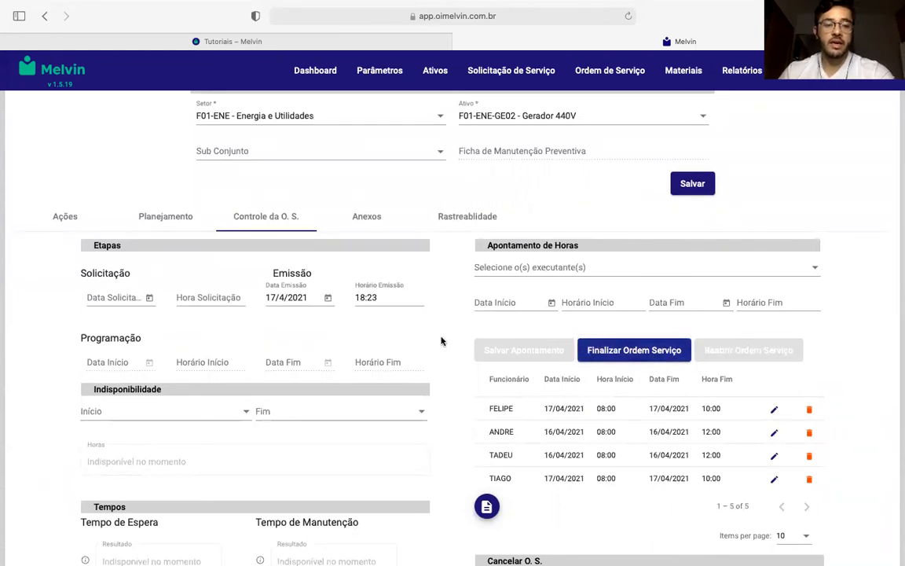
pyautogui.scroll(-2, 381, 291)
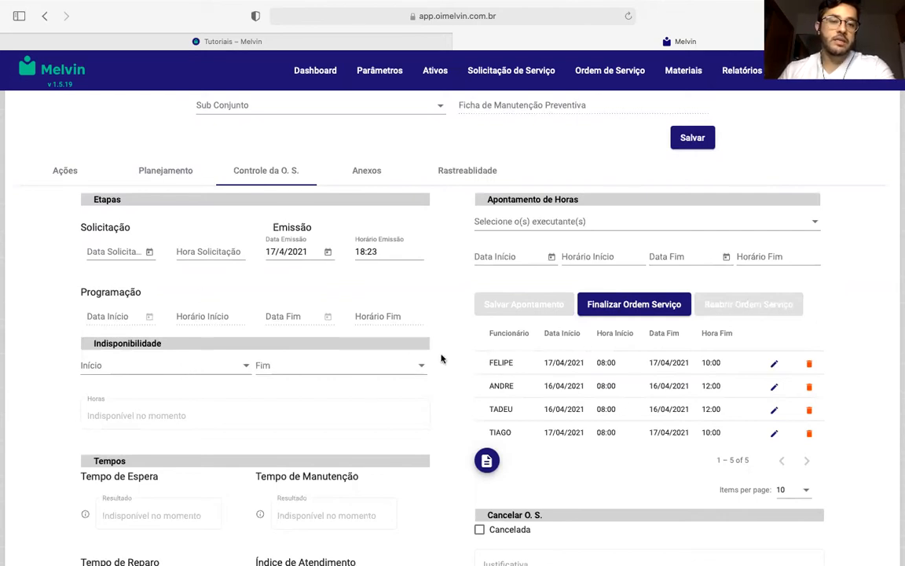
pyautogui.click(202, 364)
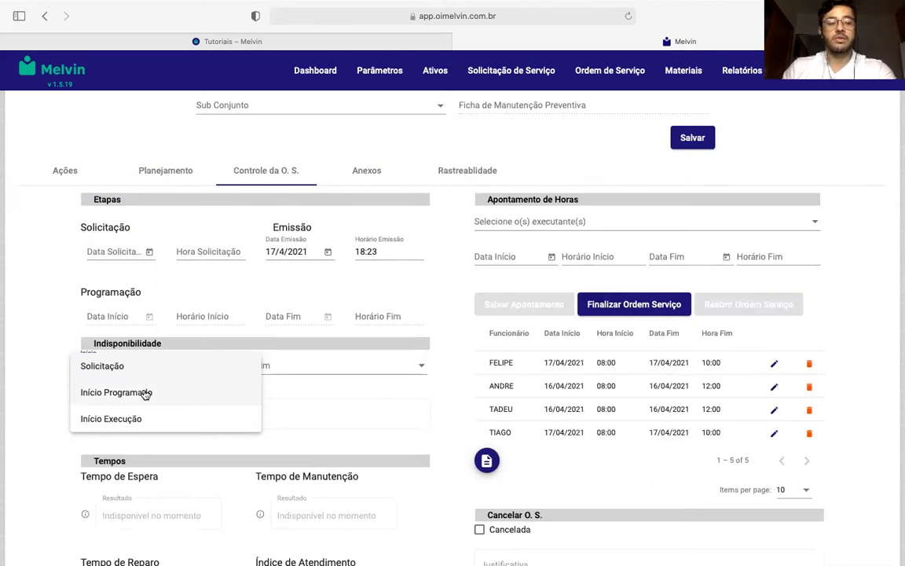
pyautogui.click(137, 420)
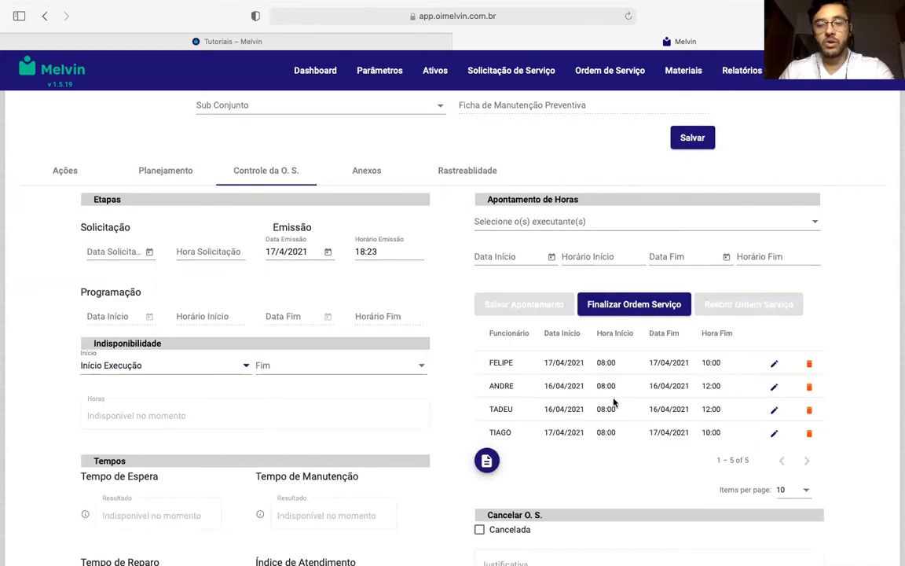
pyautogui.click(299, 367)
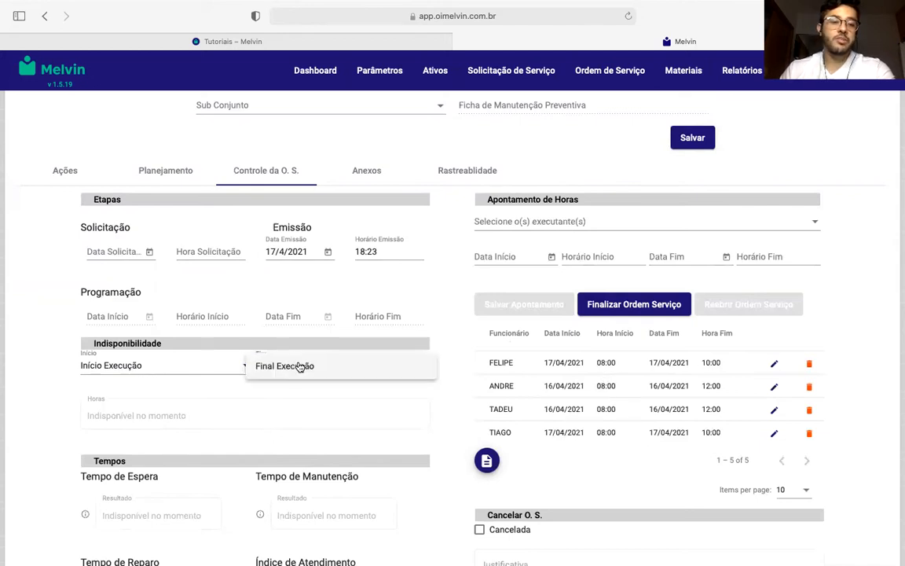
pyautogui.click(311, 366)
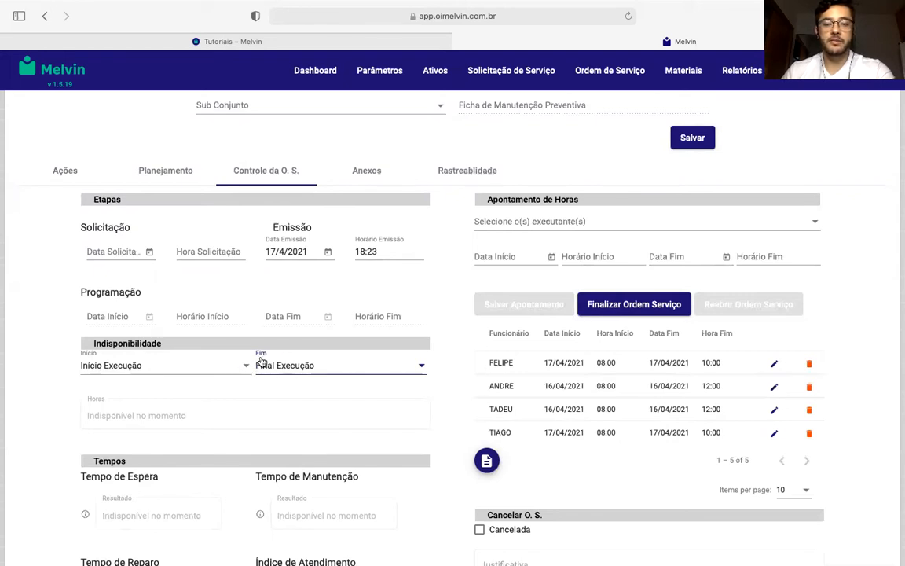
# - Examine the service order's cancellation section and its history description field without entering any text
pyautogui.scroll(-3, 261, 360)
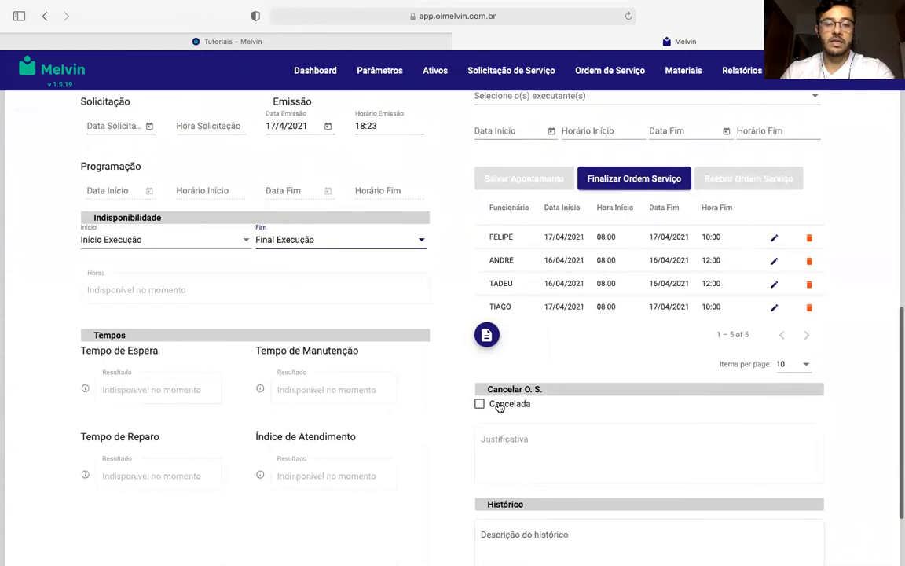
pyautogui.scroll(-2, 503, 442)
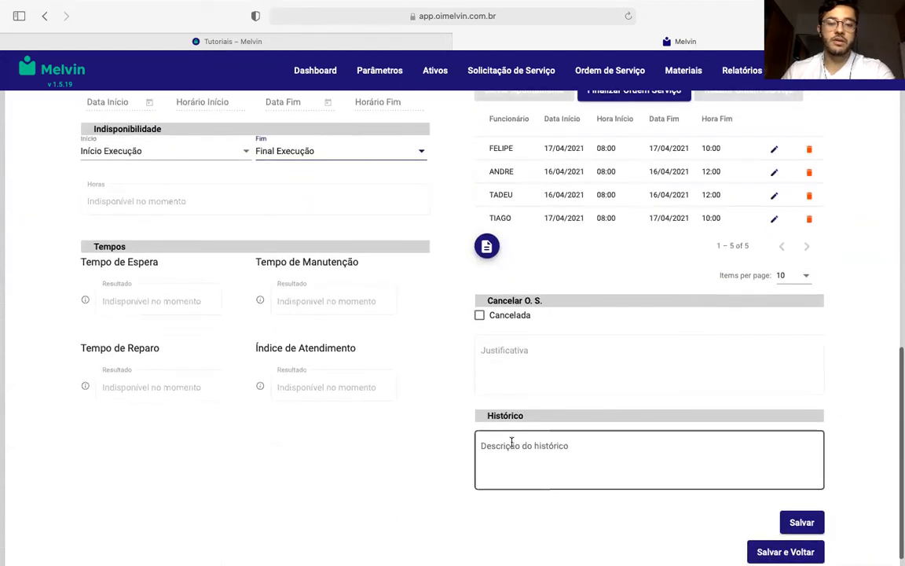
pyautogui.click(577, 445)
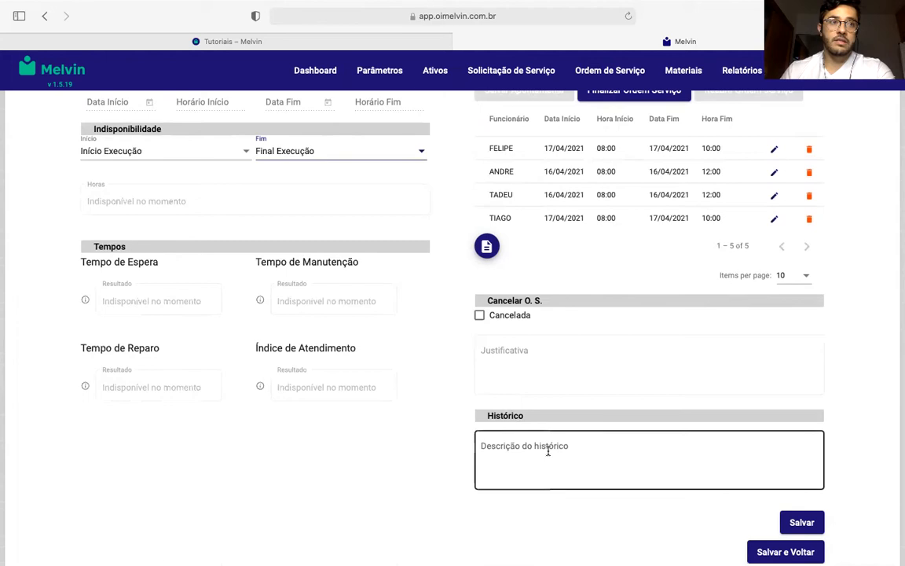
pyautogui.scroll(5, 547, 450)
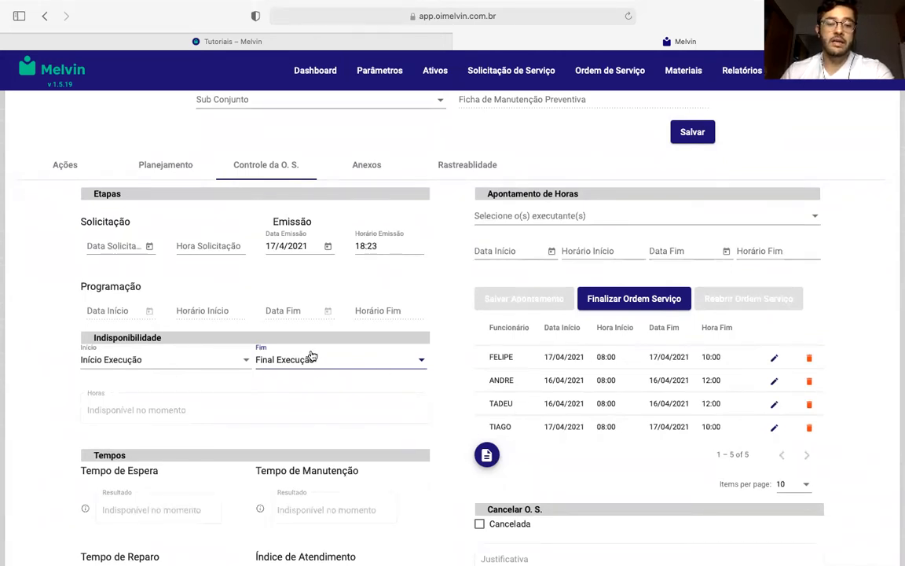
pyautogui.scroll(-5, 511, 438)
pyautogui.click(538, 444)
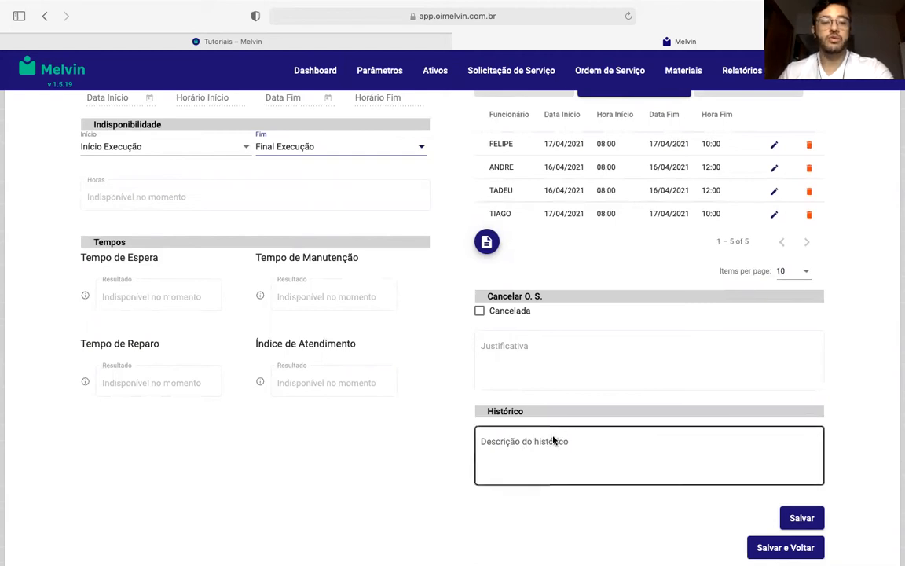
pyautogui.click(279, 412)
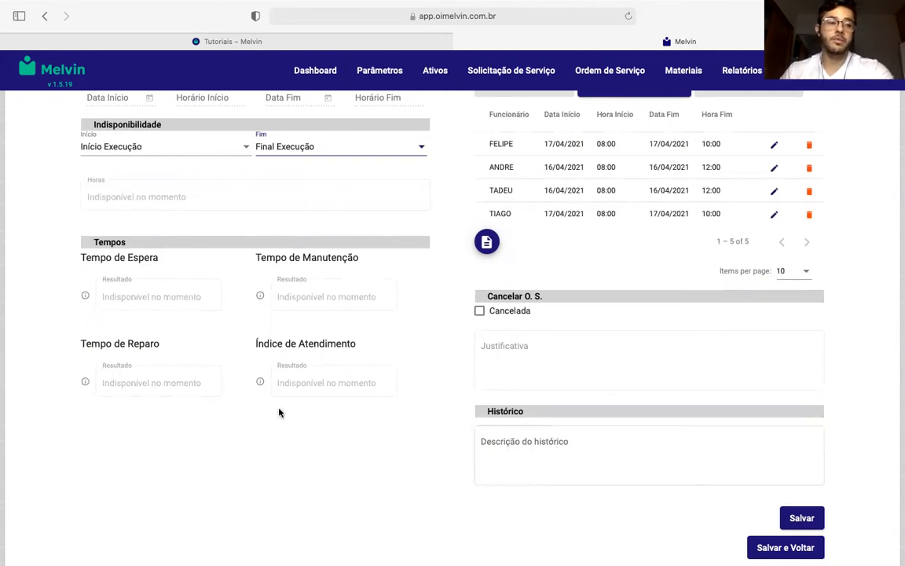
# - Read the explanations for the waiting time, maintenance time, repair time and service index under Tempos
pyautogui.scroll(1, 279, 413)
pyautogui.scroll(2, 279, 412)
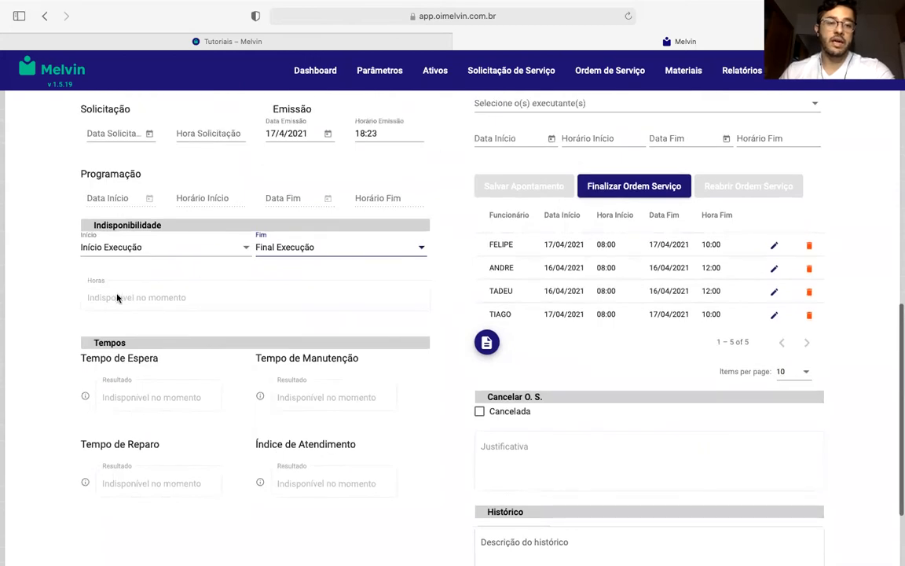
pyautogui.scroll(-1, 388, 296)
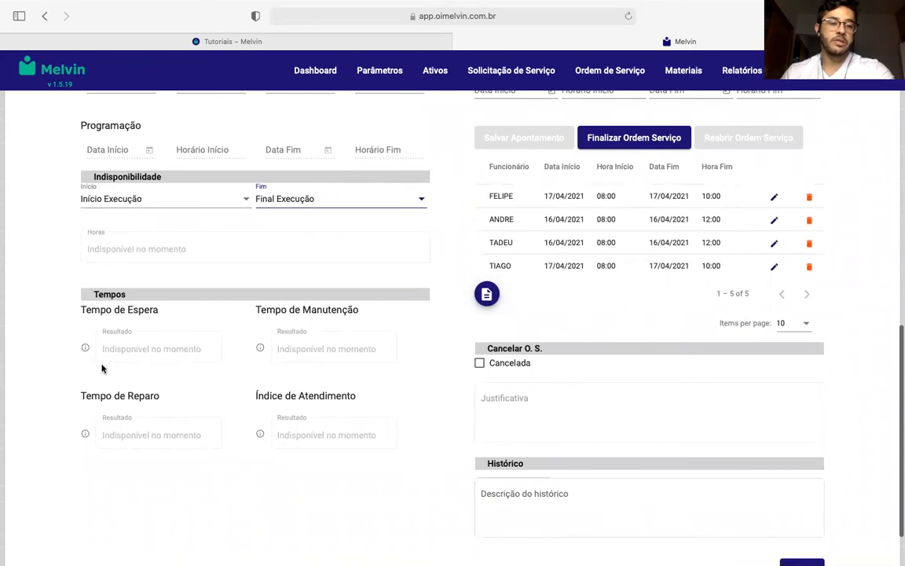
pyautogui.moveTo(85, 348)
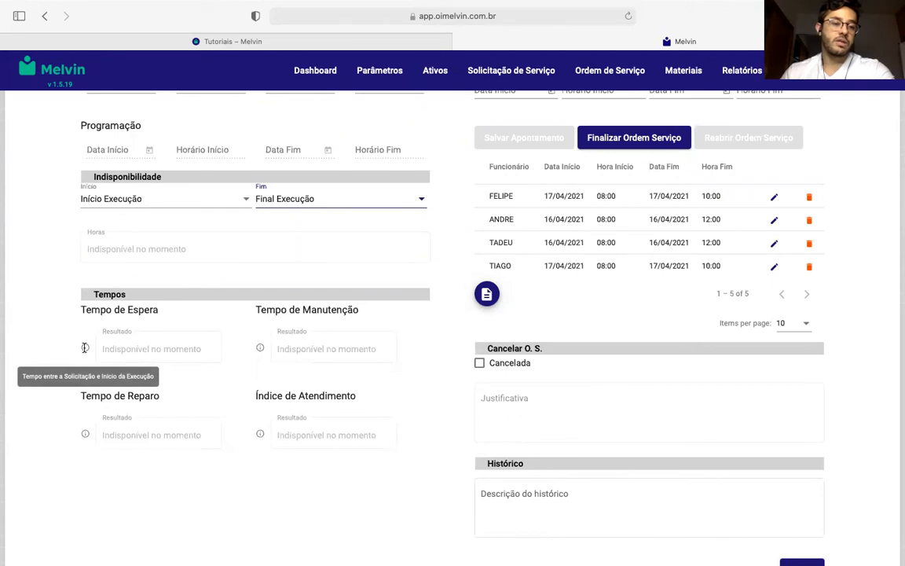
pyautogui.moveTo(260, 348)
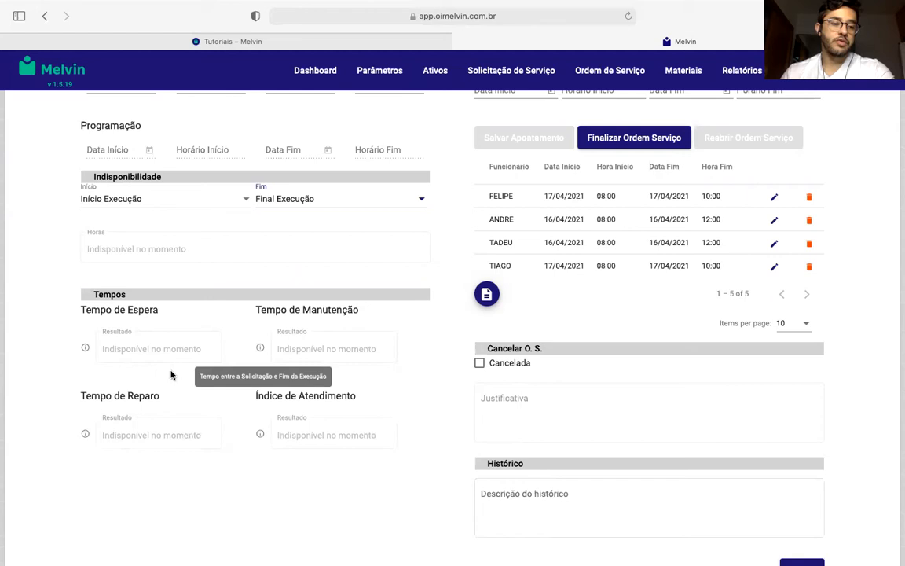
pyautogui.moveTo(85, 432)
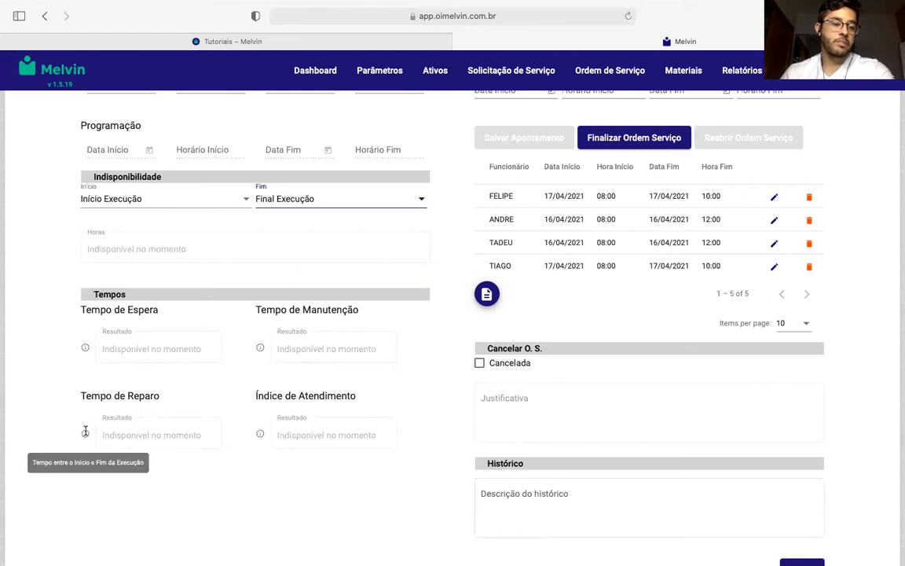
pyautogui.moveTo(260, 432)
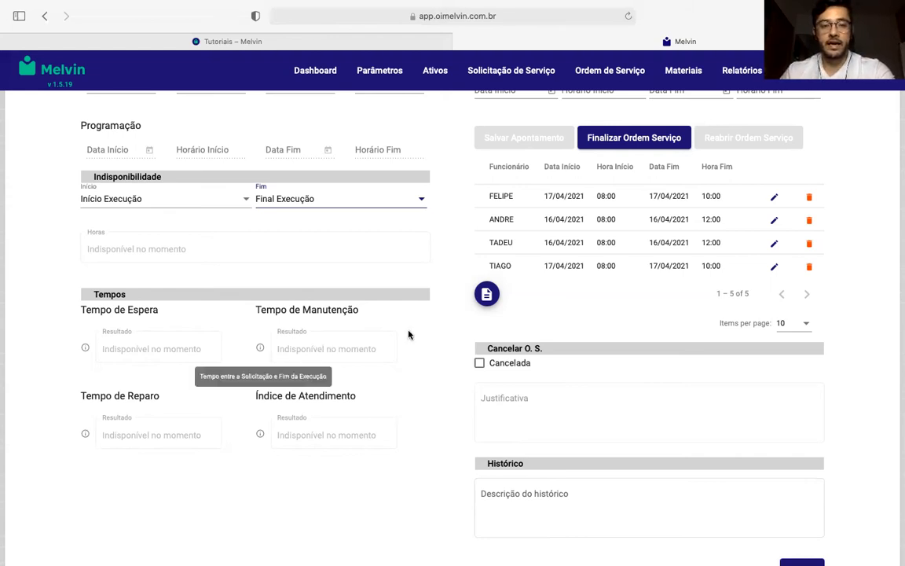
# - Finalize the service order with the logged executor hours
pyautogui.scroll(3, 410, 333)
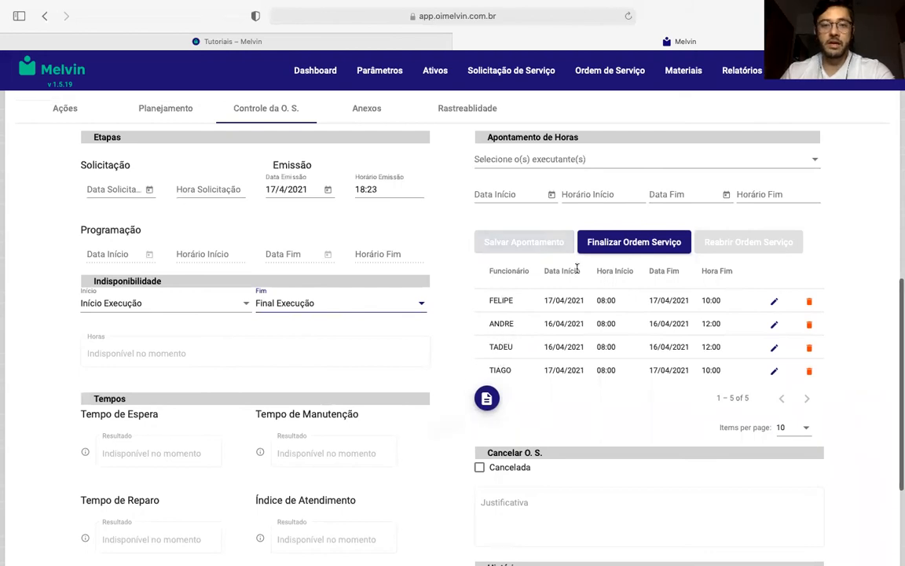
pyautogui.scroll(1, 629, 259)
pyautogui.click(645, 270)
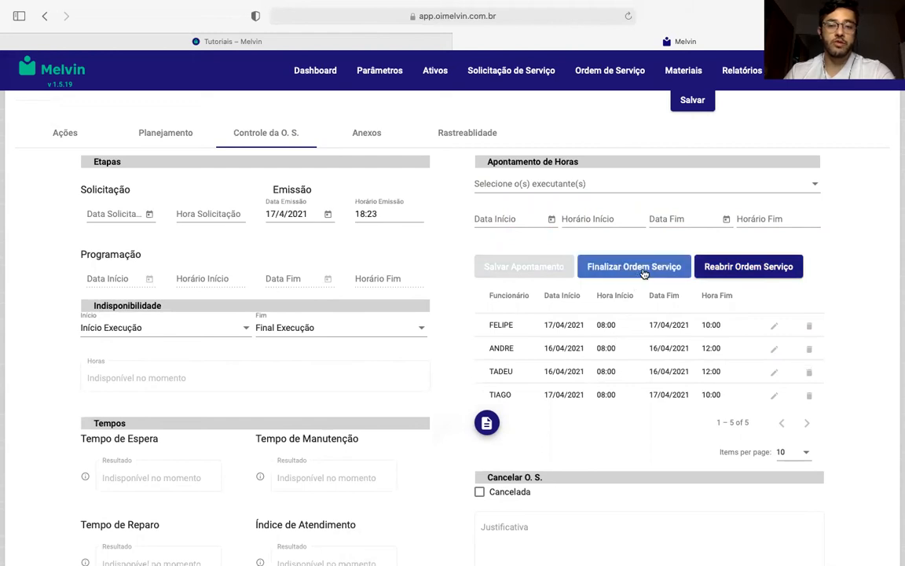
pyautogui.click(645, 266)
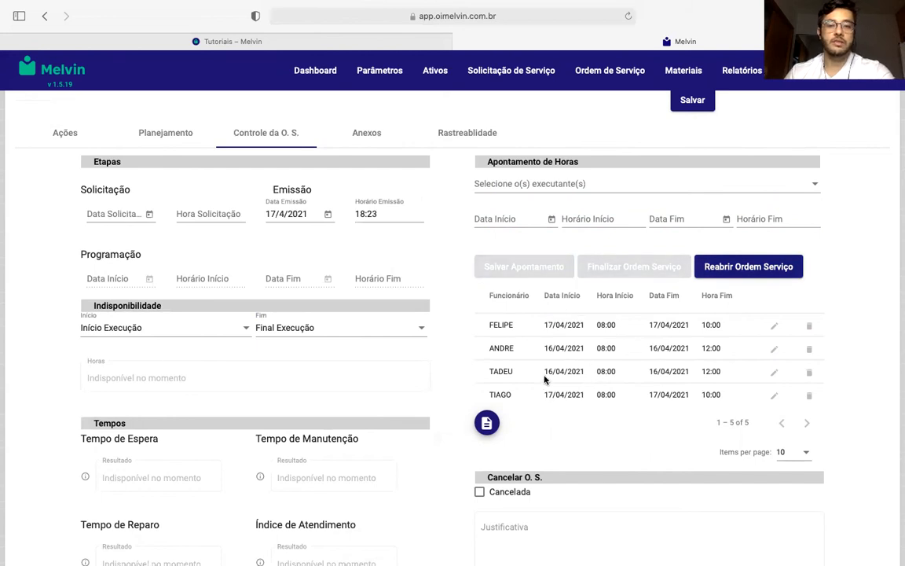
# - Open the service order's attachments section and look at the options for adding a document
pyautogui.click(367, 134)
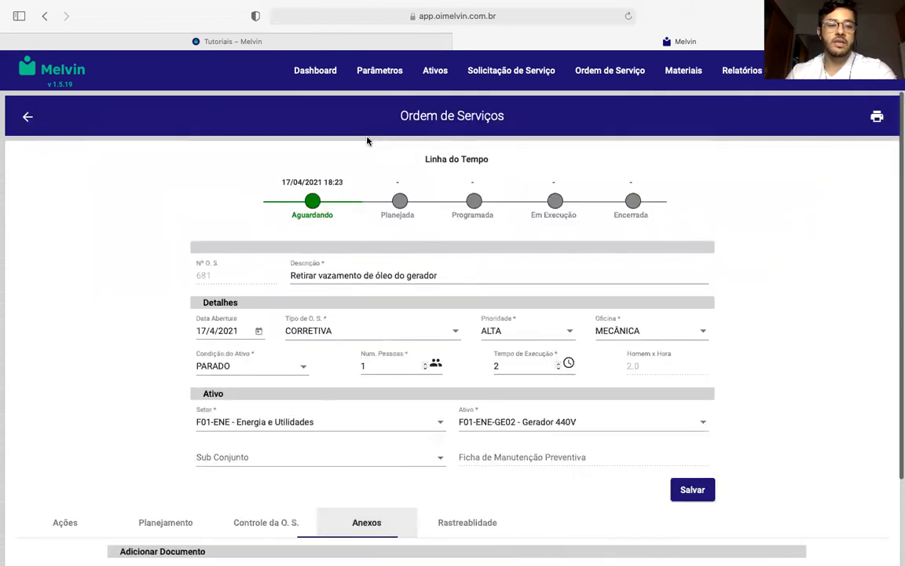
pyautogui.scroll(-2, 428, 293)
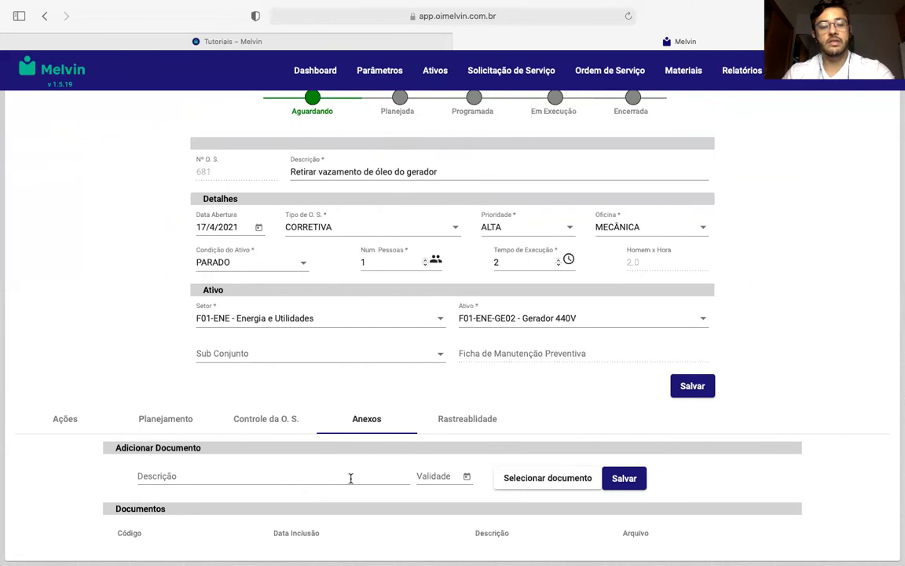
# - Open the service order's traceability section and look through the service requests available as its origin without linking any
pyautogui.click(469, 423)
pyautogui.scroll(-5, 817, 331)
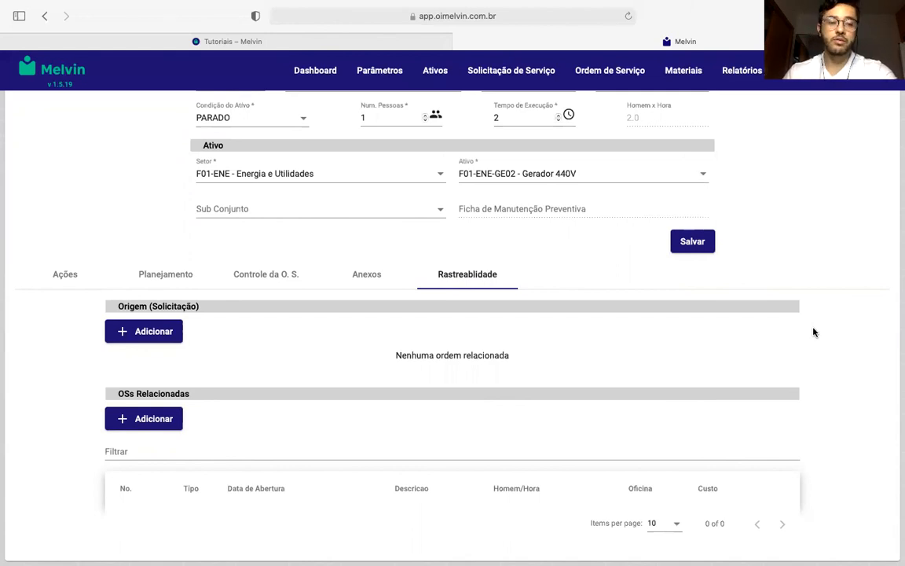
pyautogui.scroll(1, 786, 330)
pyautogui.scroll(1, 257, 407)
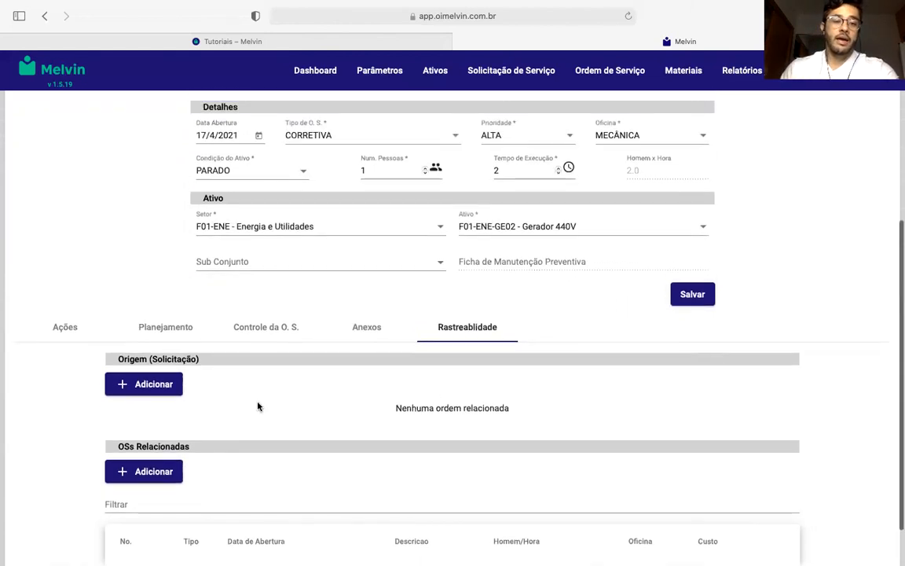
pyautogui.click(164, 393)
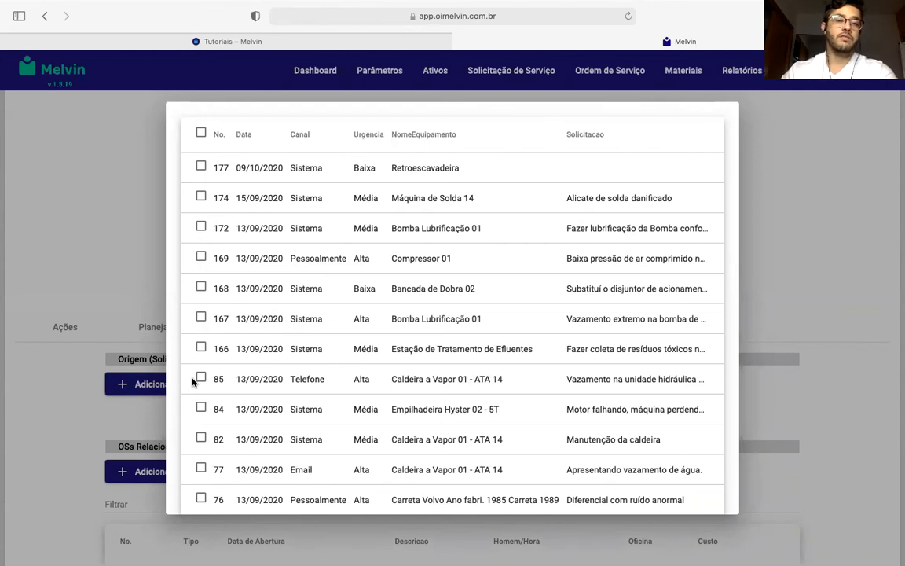
pyautogui.click(116, 412)
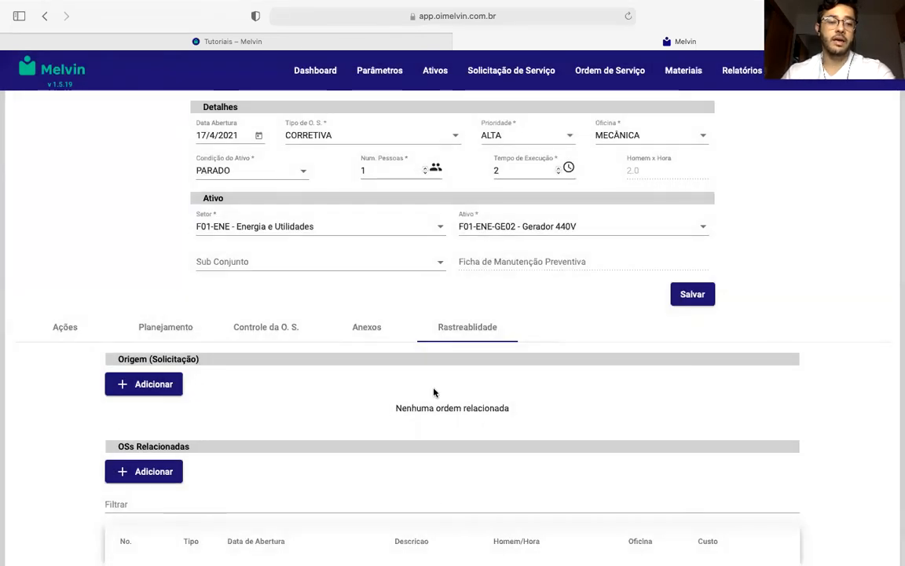
# - Link the sixth listed order, Inspeção MECÂNICA MENSAL PARADO, as a related order of this service order
pyautogui.scroll(-2, 434, 392)
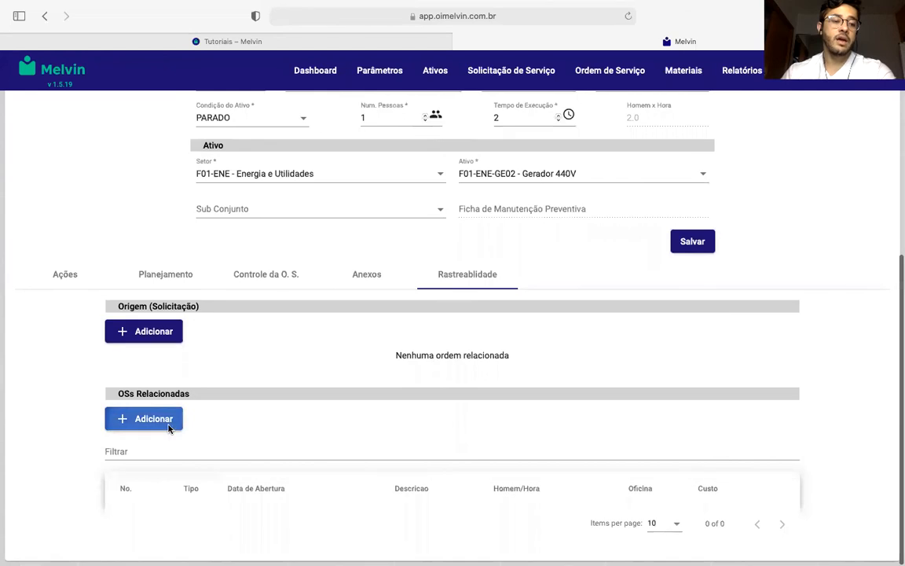
pyautogui.click(149, 419)
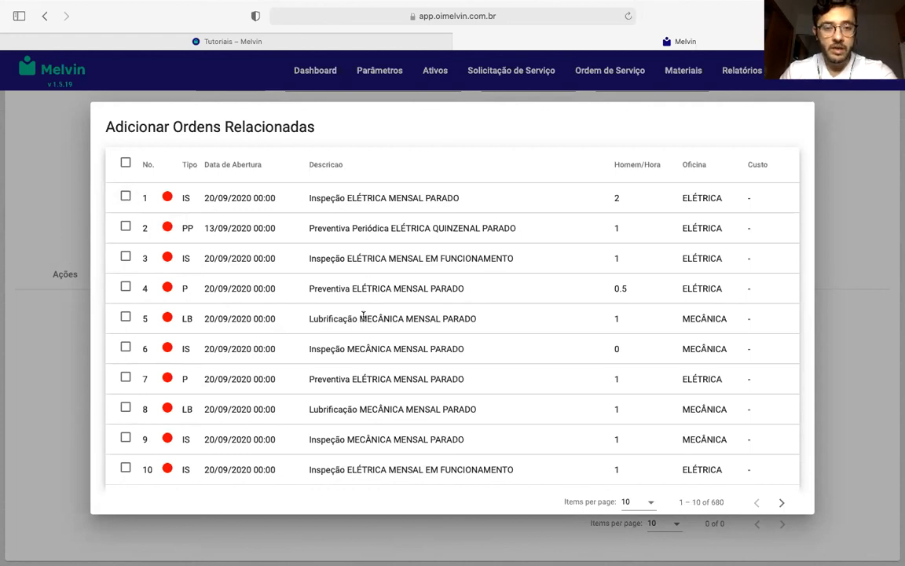
pyautogui.scroll(-1, 367, 318)
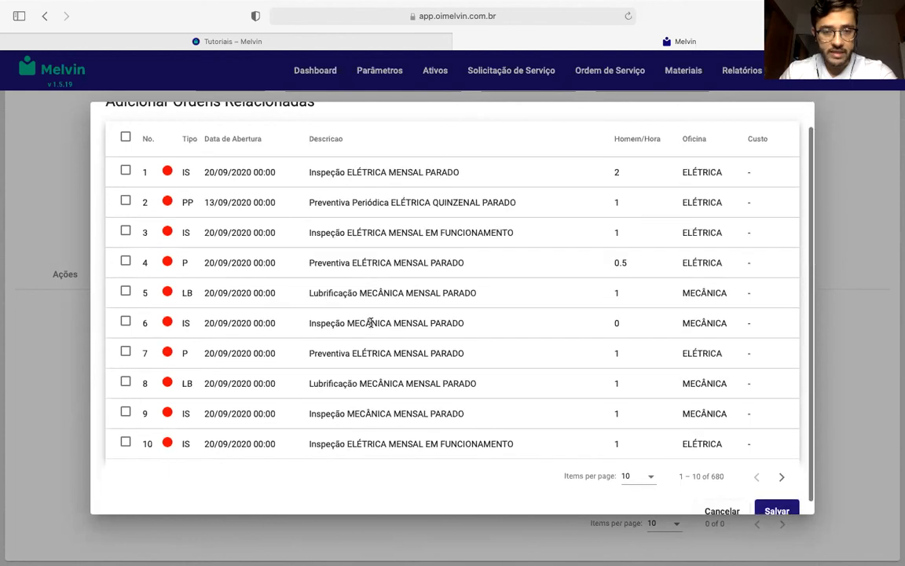
pyautogui.click(124, 323)
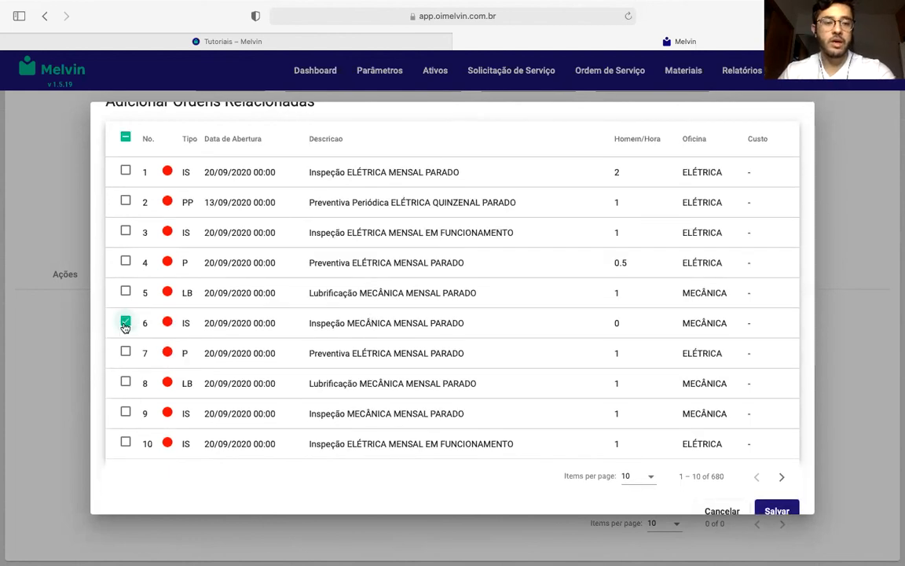
pyautogui.click(774, 511)
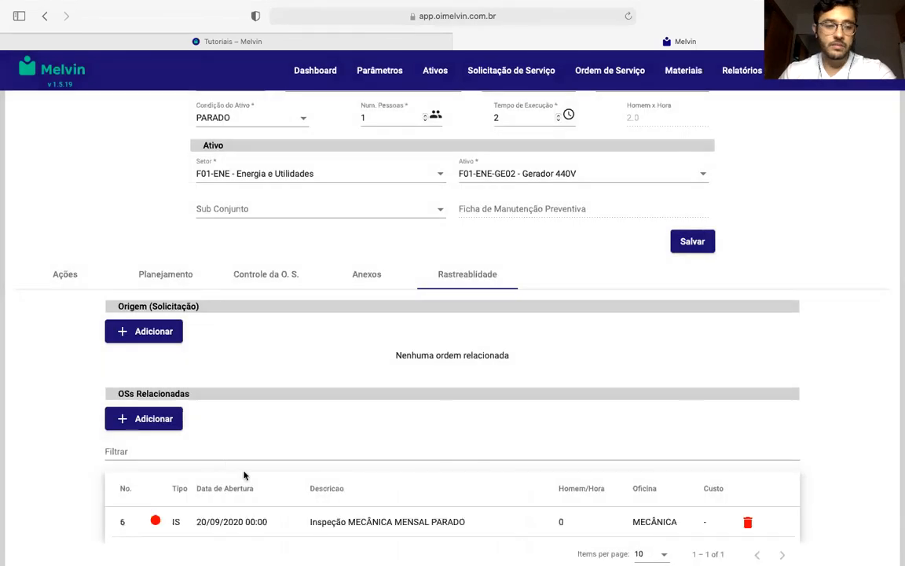
# - Review the related orders table under Rastreabilidade alongside the current service order's number, timeline and details
pyautogui.scroll(-1, 172, 467)
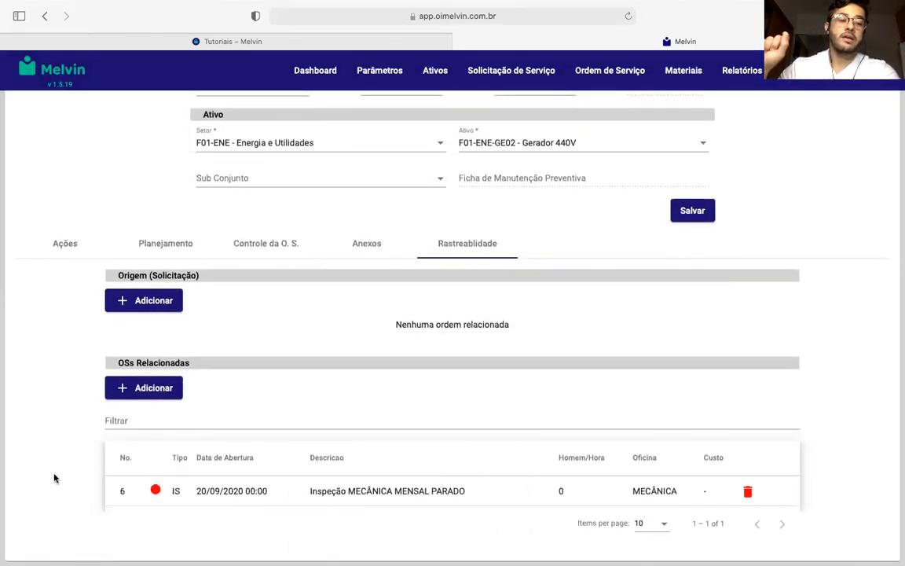
pyautogui.scroll(5, 56, 477)
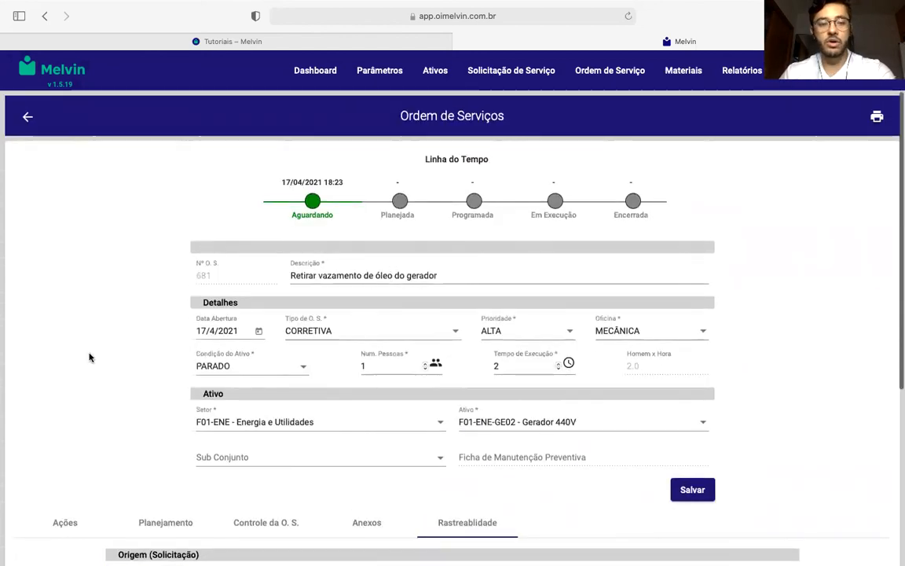
pyautogui.scroll(-4, 89, 357)
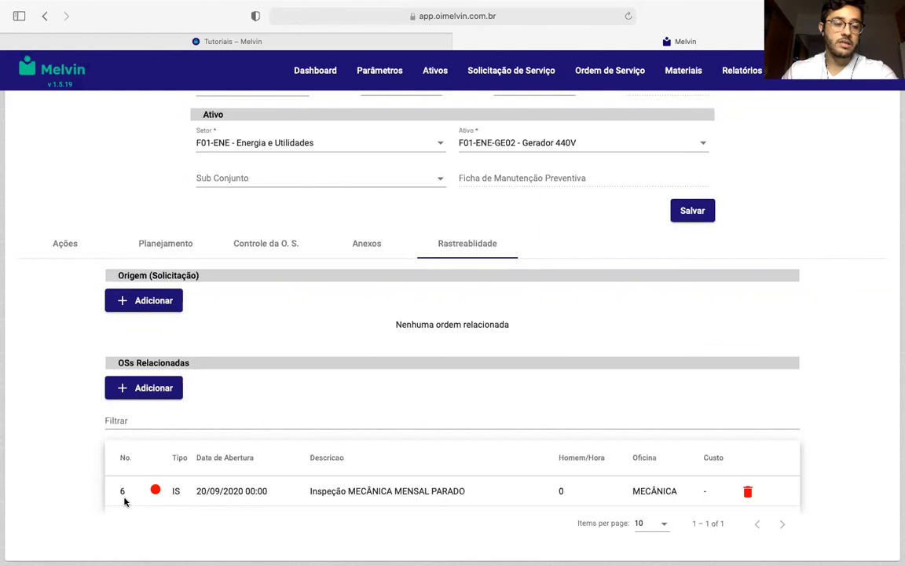
pyautogui.scroll(5, 125, 500)
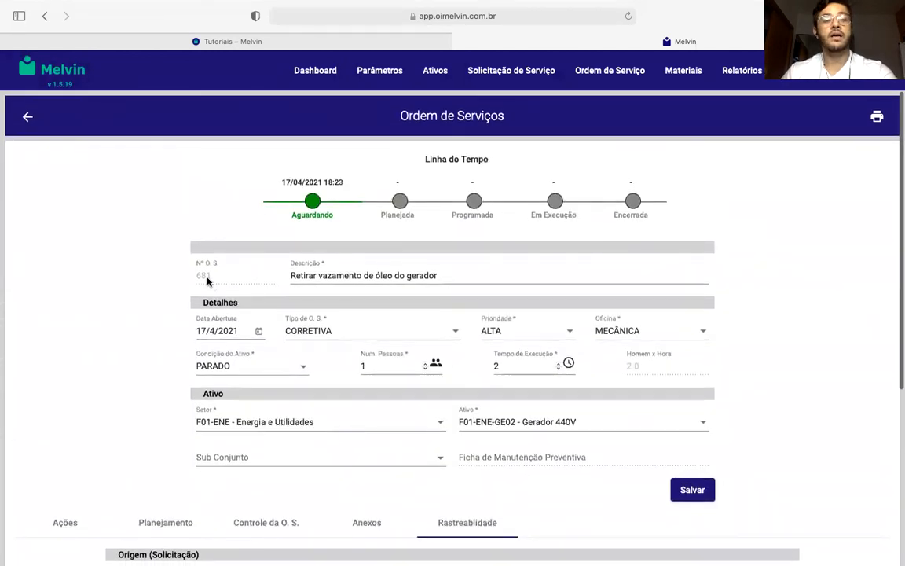
pyautogui.scroll(-5, 207, 281)
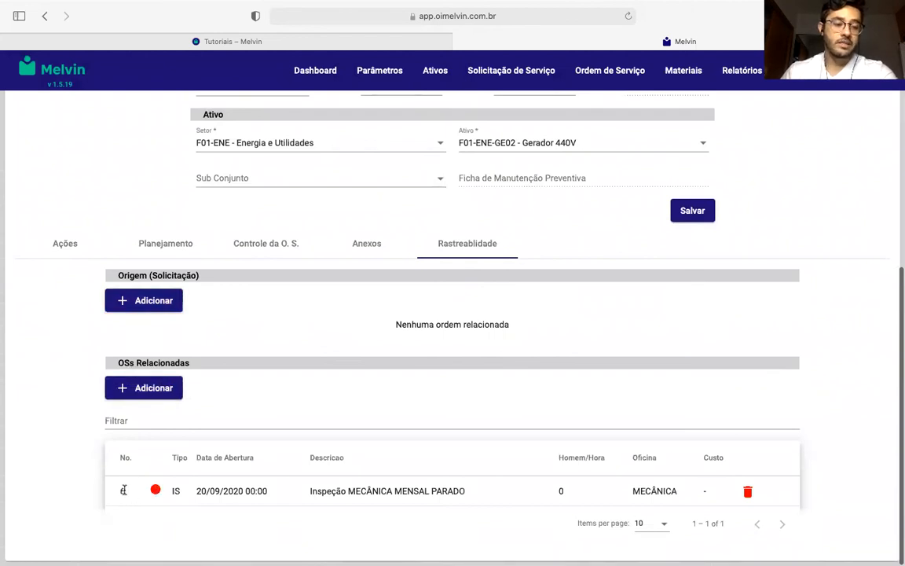
pyautogui.scroll(4, 125, 497)
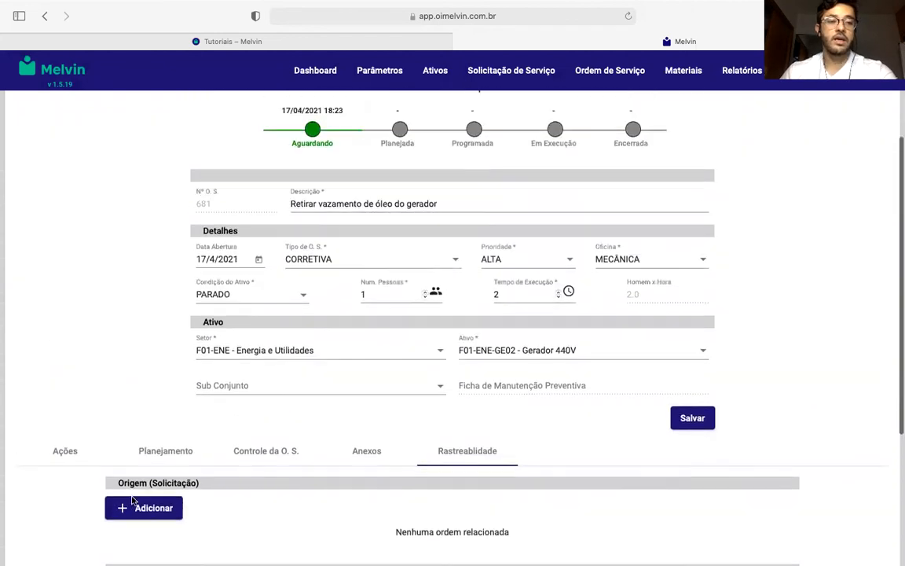
pyautogui.scroll(1, 132, 500)
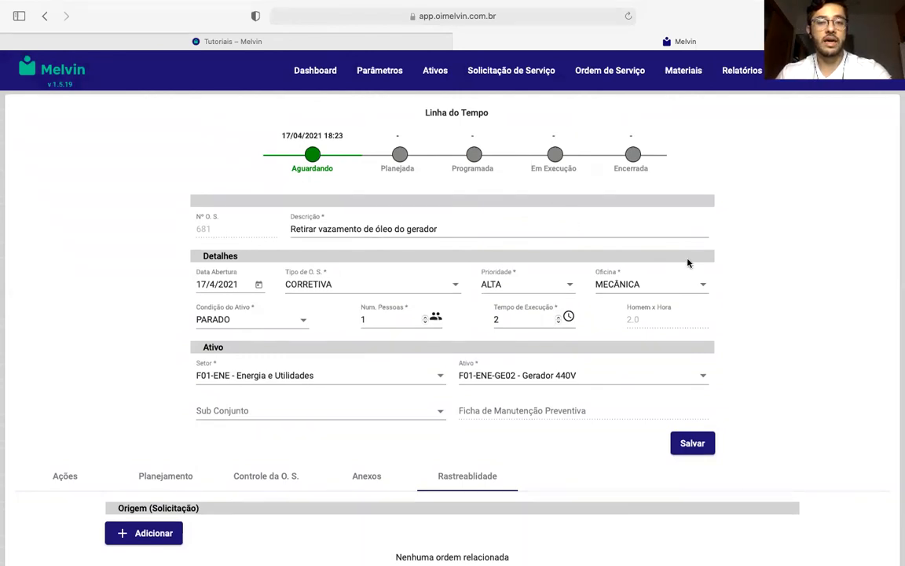
pyautogui.scroll(-1, 810, 252)
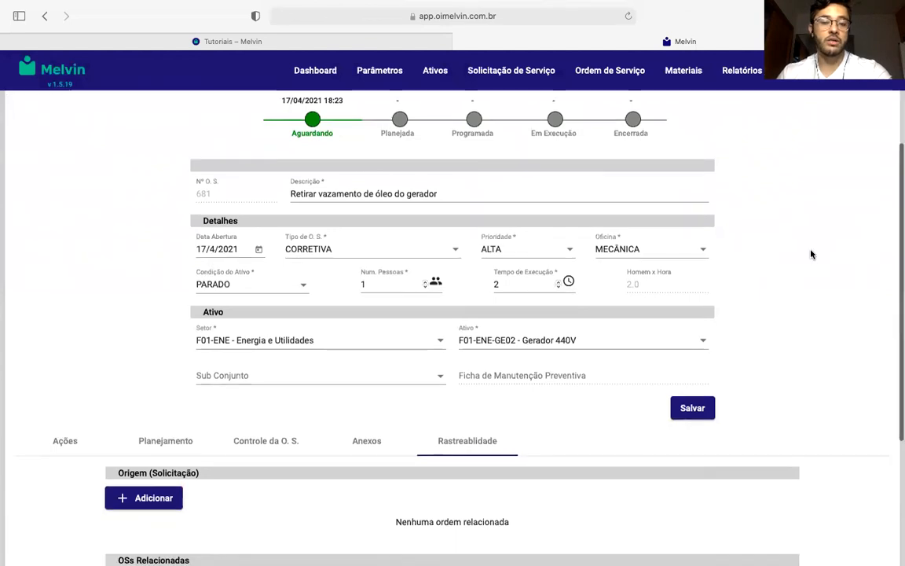
pyautogui.scroll(-5, 811, 254)
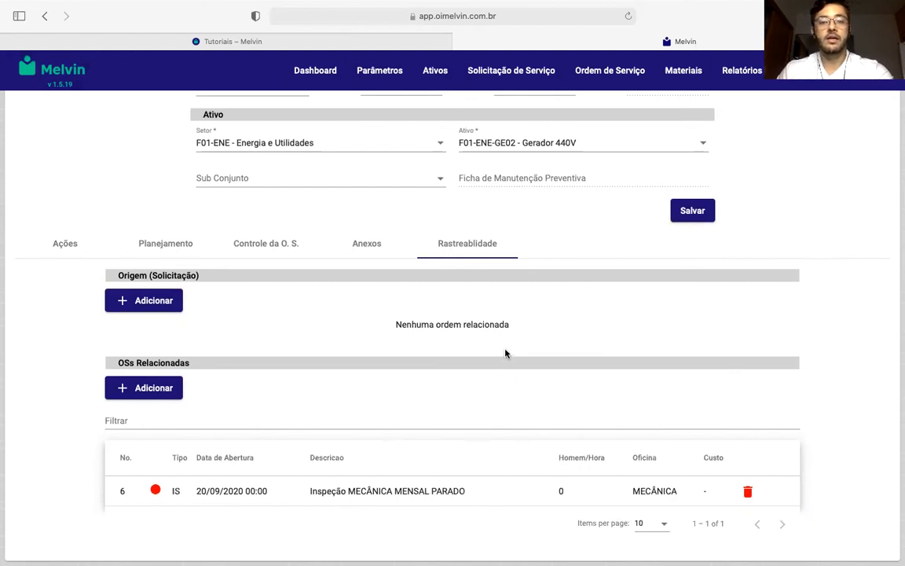
pyautogui.scroll(5, 505, 353)
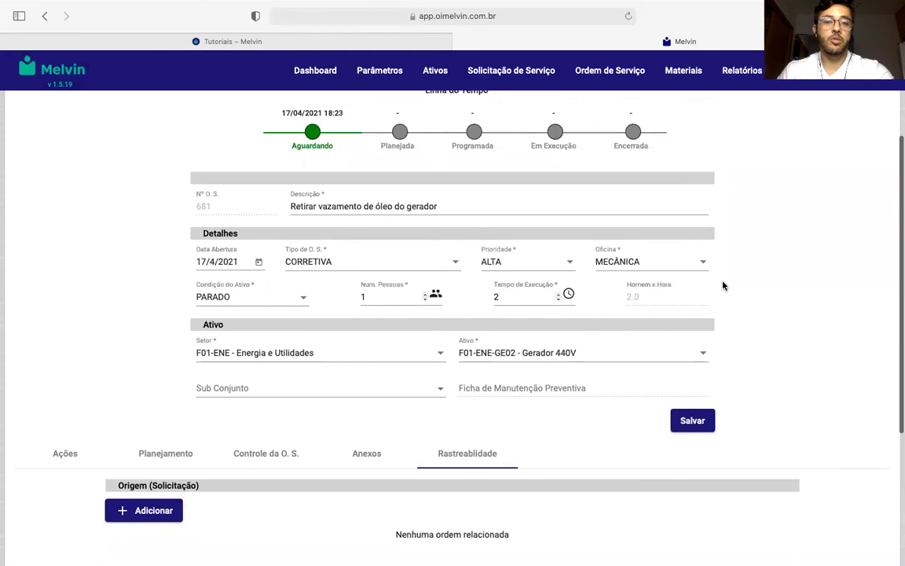
pyautogui.scroll(2, 798, 227)
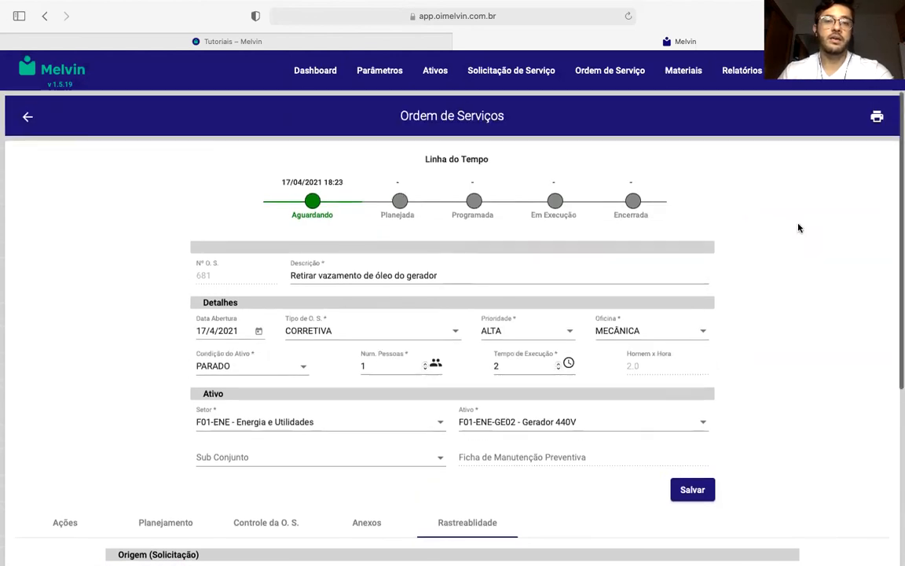